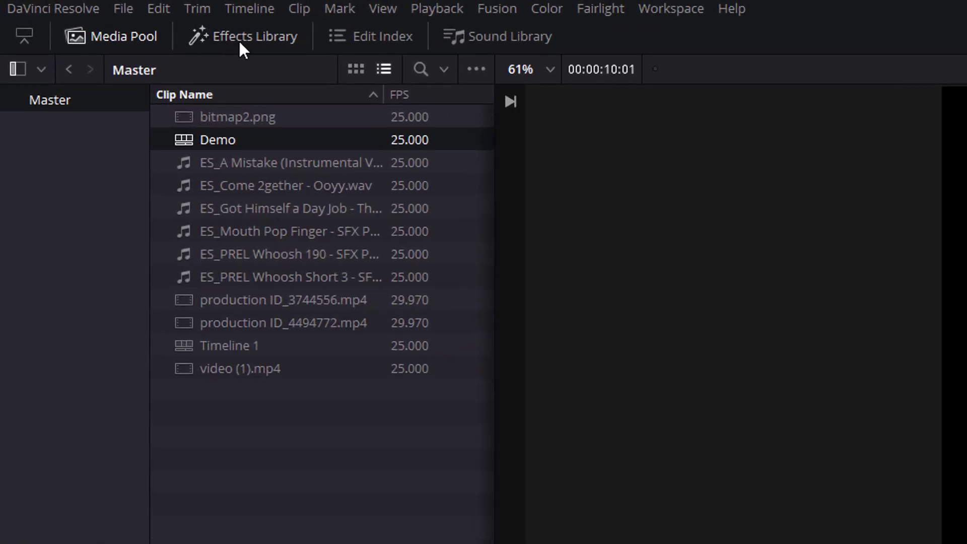
Drag a Solid Color generator onto Video 1, aligned to the timeline start
{"action": "left_click", "coordinate": [241, 39]}
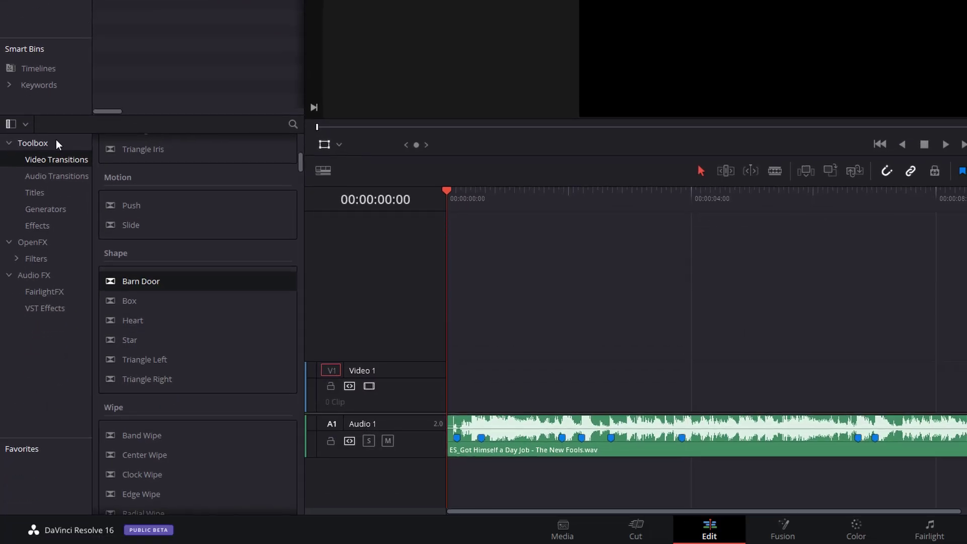
{"action": "left_click", "coordinate": [45, 211]}
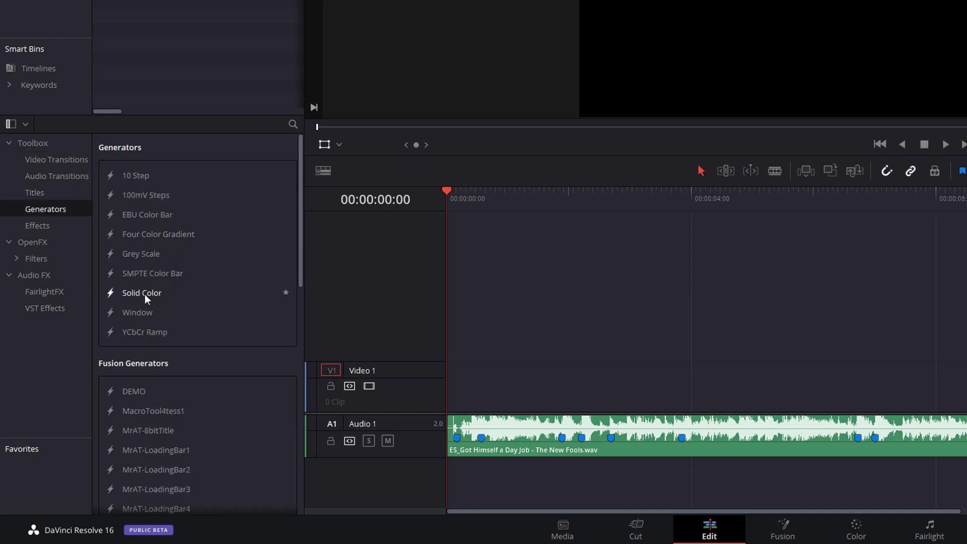
{"action": "left_click_drag", "start_coordinate": [144, 295], "coordinate": [467, 378]}
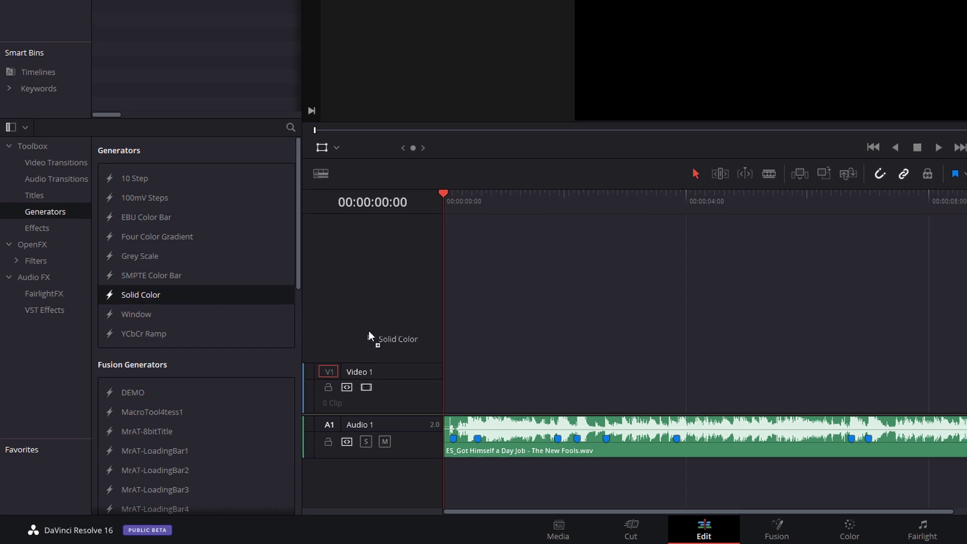
{"action": "left_click_drag", "start_coordinate": [292, 443], "coordinate": [285, 443]}
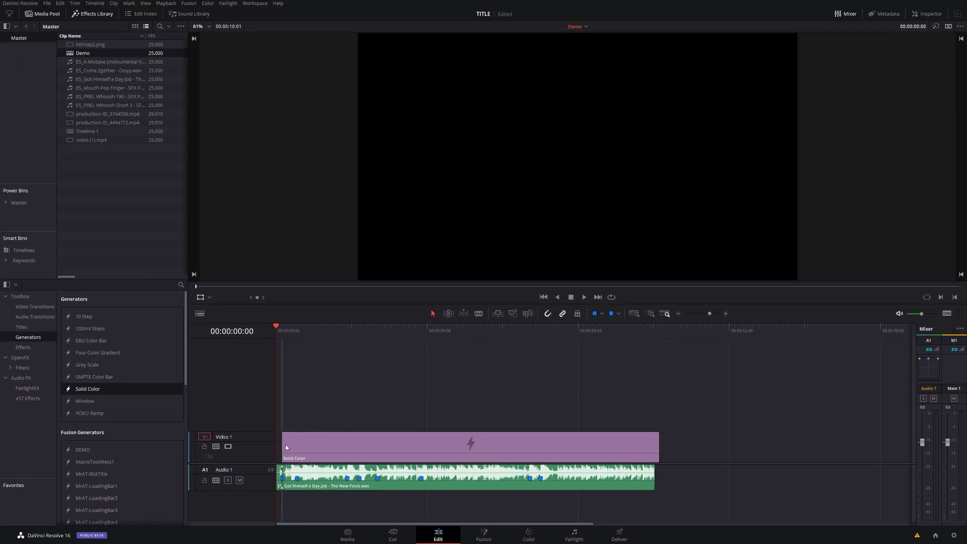
{"action": "left_click", "coordinate": [282, 332]}
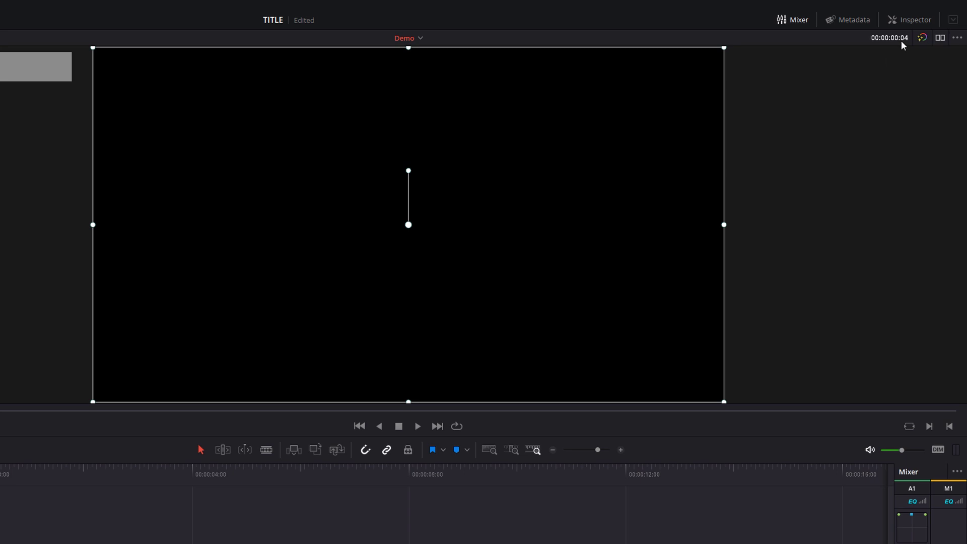
In the Inspector, set the Solid Color clip's colour to dark red #681717
{"action": "left_click", "coordinate": [908, 20]}
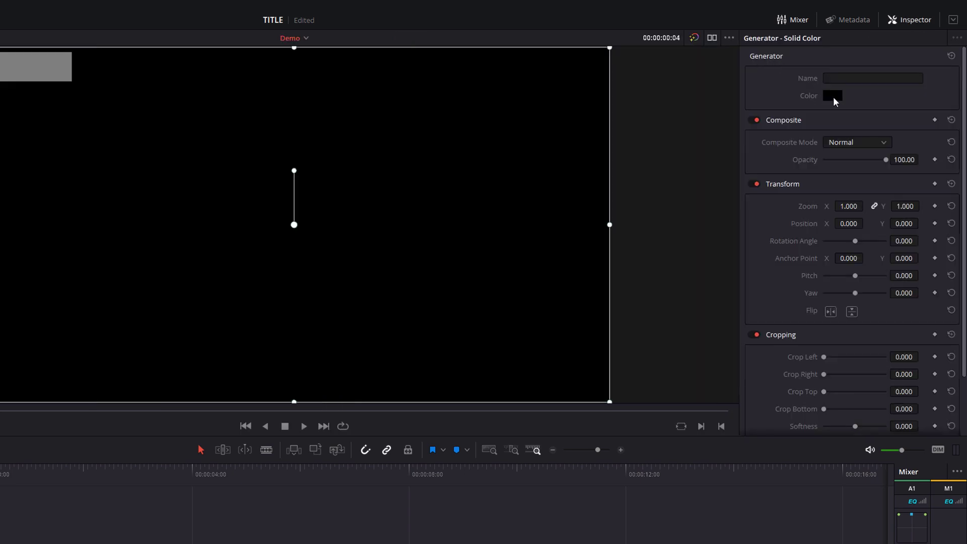
{"action": "left_click", "coordinate": [833, 95]}
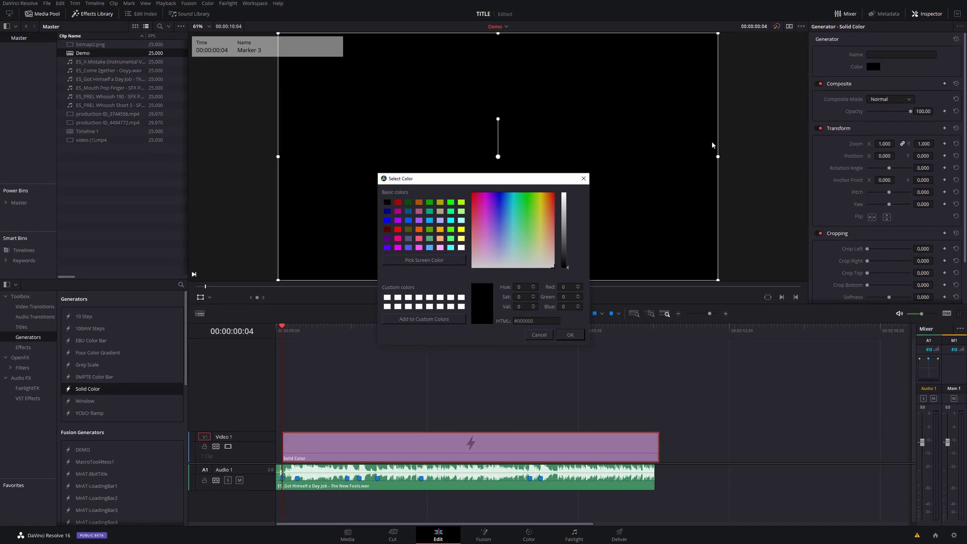
{"action": "left_click_drag", "start_coordinate": [546, 207], "coordinate": [564, 236]}
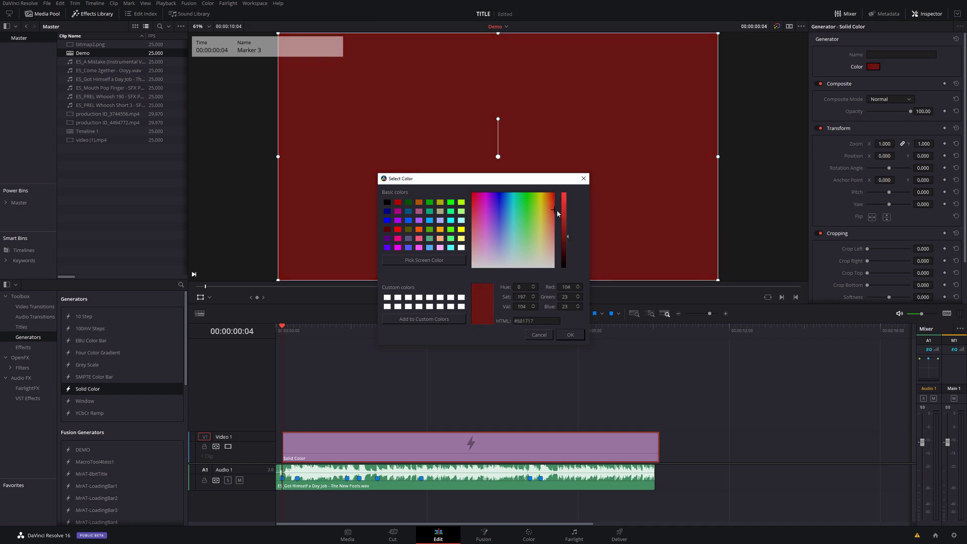
{"action": "left_click", "coordinate": [572, 334]}
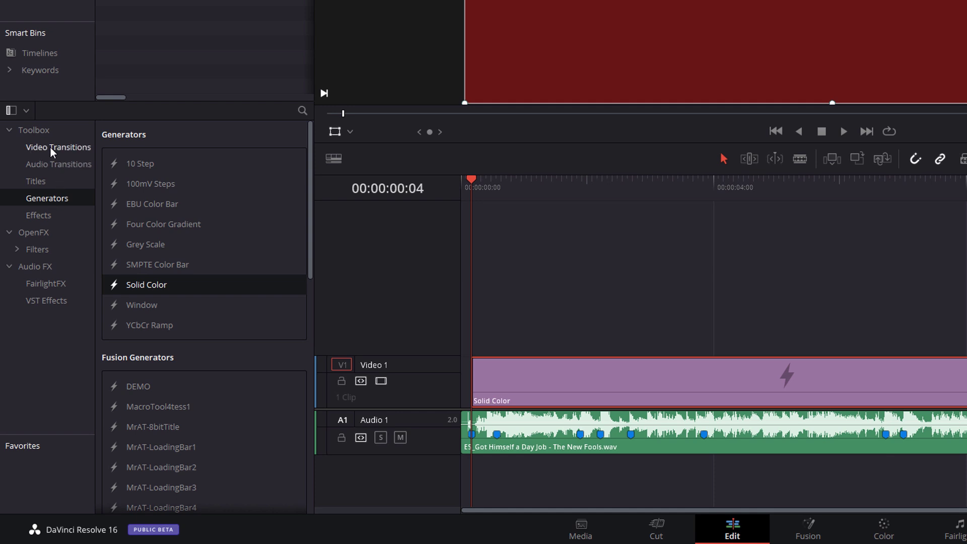
Drag the Triangle Right video transition onto the start of the red clip
{"action": "left_click", "coordinate": [50, 147]}
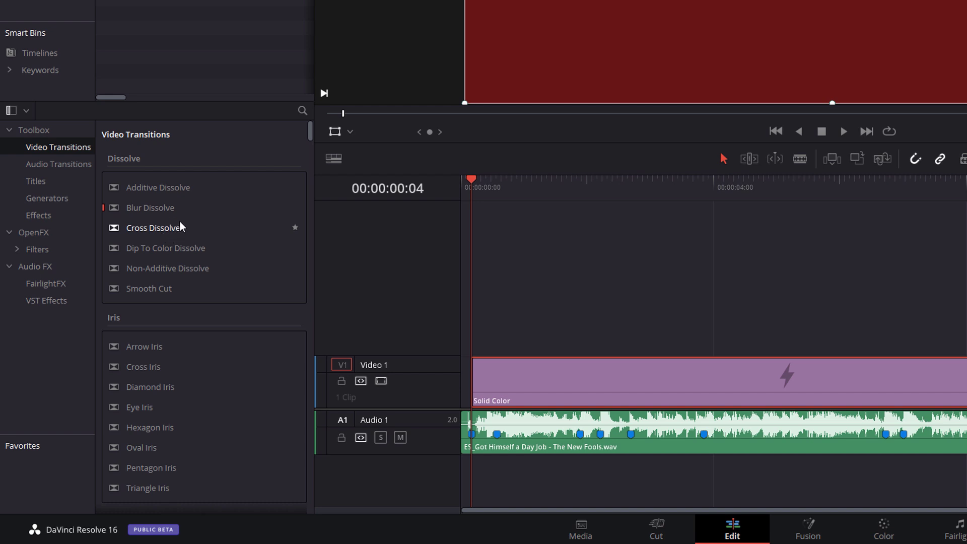
{"action": "scroll", "coordinate": [191, 217], "scroll_direction": "down", "scroll_amount": 6}
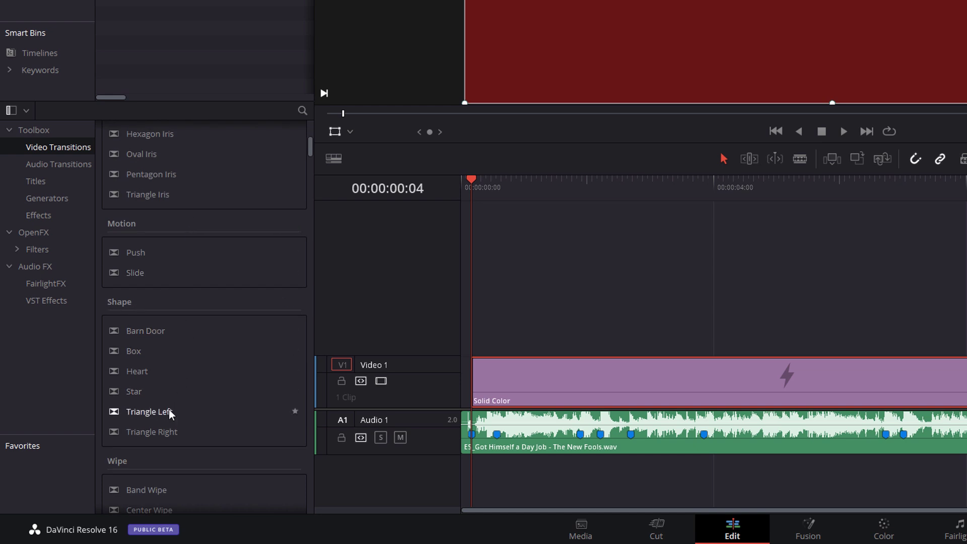
{"action": "left_click_drag", "start_coordinate": [137, 433], "coordinate": [484, 369]}
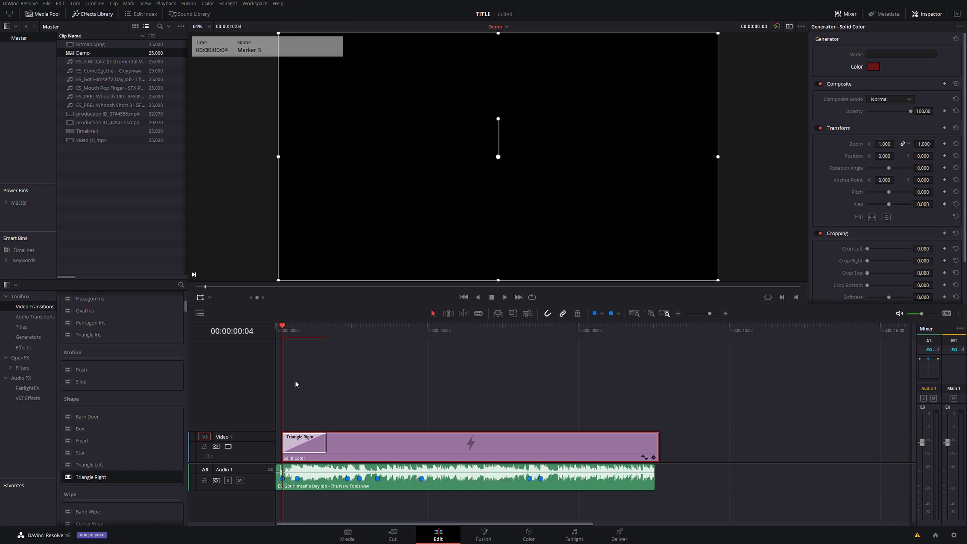
Play the triangle wipe, park at 00:00:00:14, and select the transition to see its settings
{"action": "key", "text": "space"}
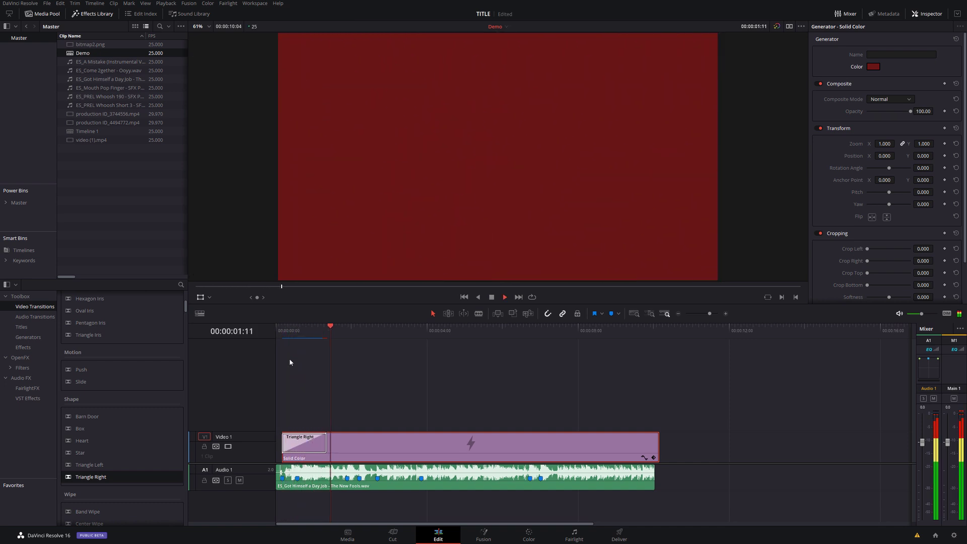
{"action": "left_click", "coordinate": [277, 330]}
{"action": "key", "text": "space"}
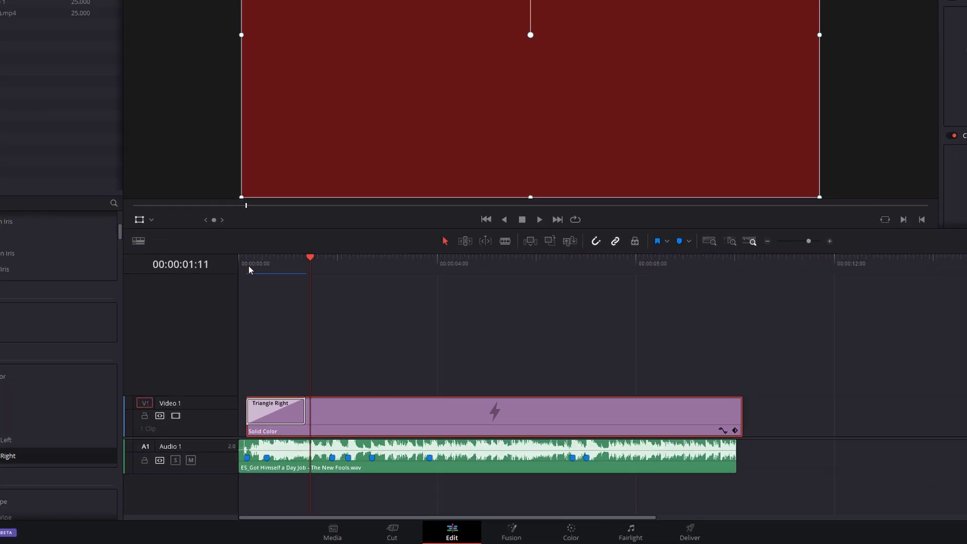
{"action": "left_click_drag", "start_coordinate": [307, 331], "coordinate": [299, 330]}
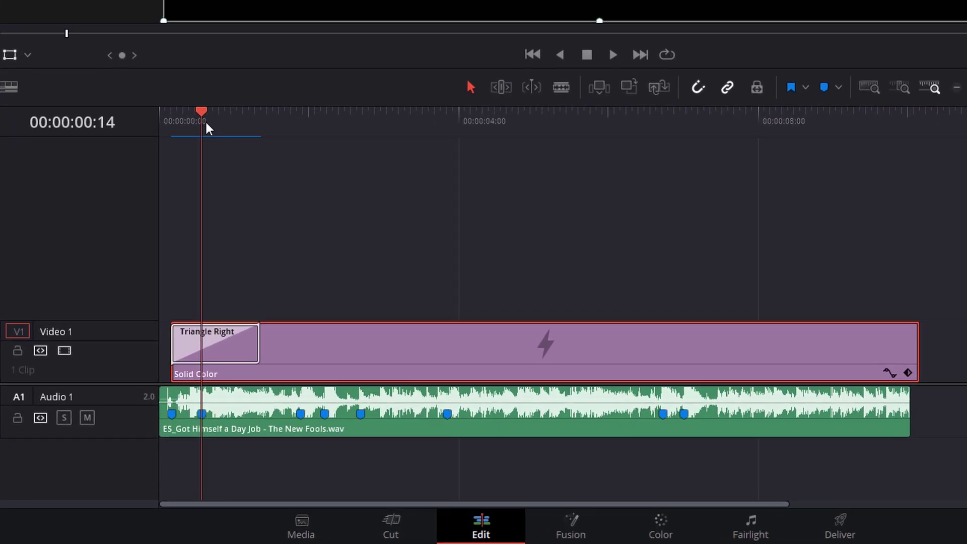
{"action": "left_click", "coordinate": [228, 355]}
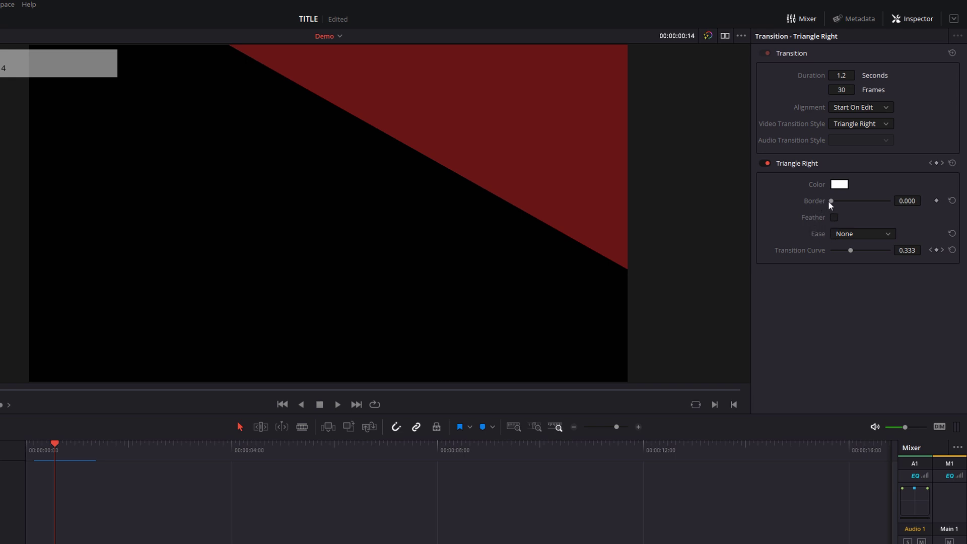
Set the Triangle Right Border to 46.080 and play the wipe from its start
{"action": "left_click_drag", "start_coordinate": [831, 200], "coordinate": [836, 201]}
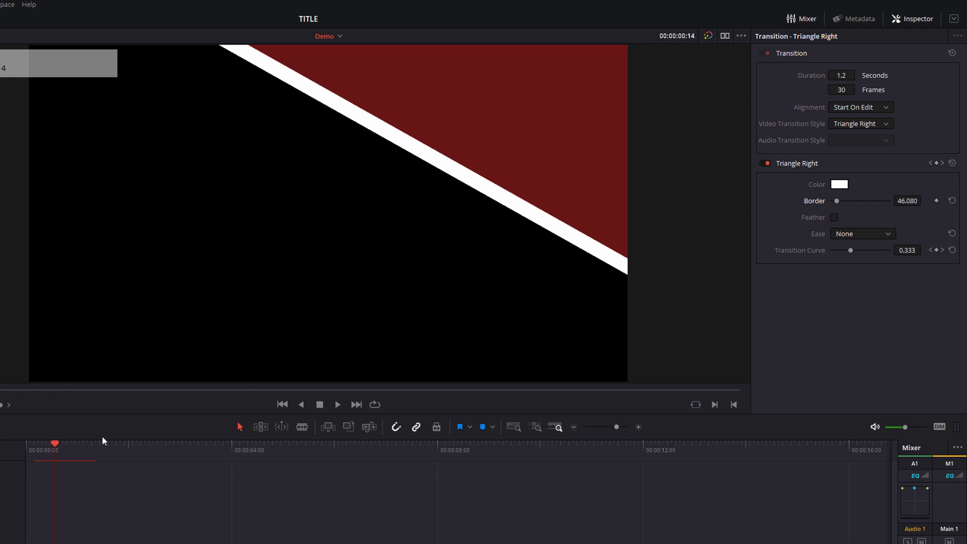
{"action": "left_click_drag", "start_coordinate": [58, 452], "coordinate": [39, 460]}
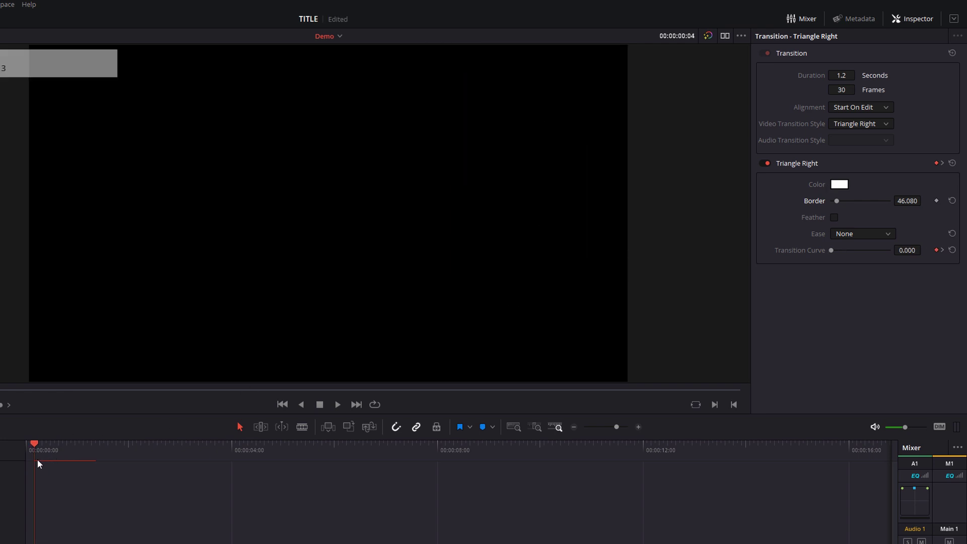
{"action": "key", "text": "slash"}
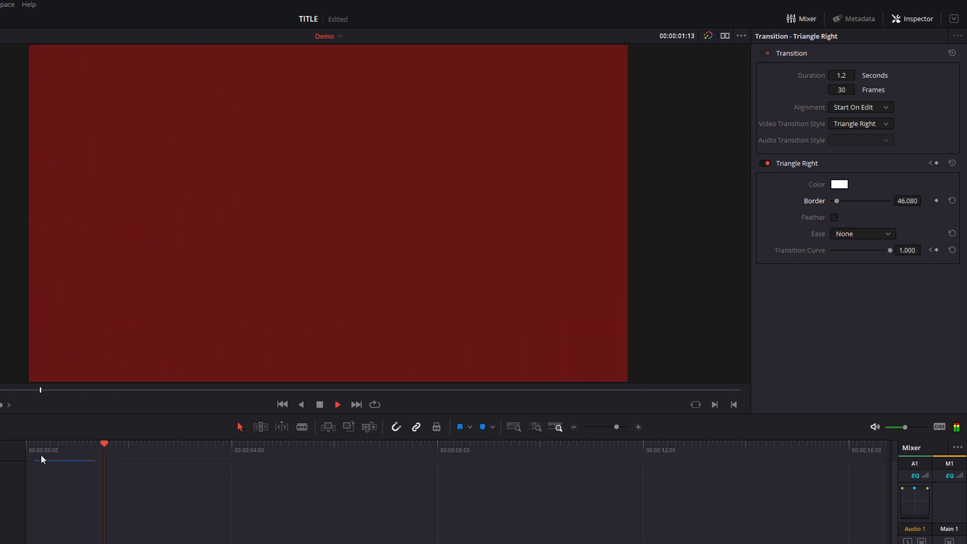
{"action": "key", "text": "slash"}
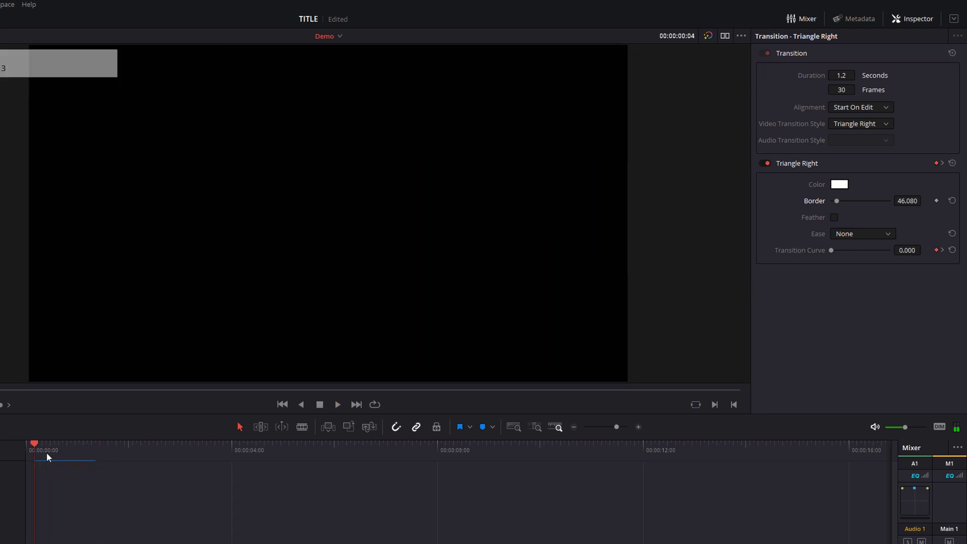
Set the wipe's Ease to In and play it back from the start
{"action": "left_click", "coordinate": [843, 234]}
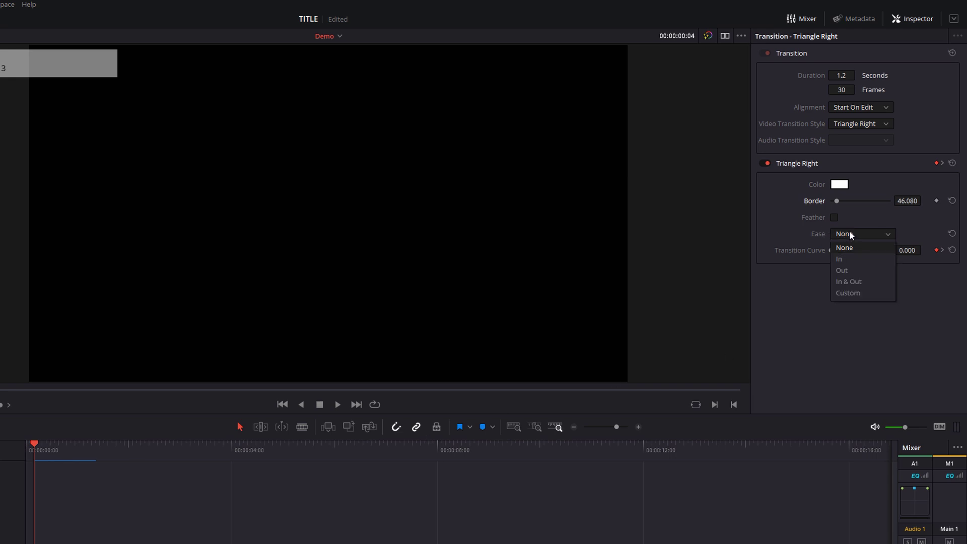
{"action": "left_click", "coordinate": [54, 447]}
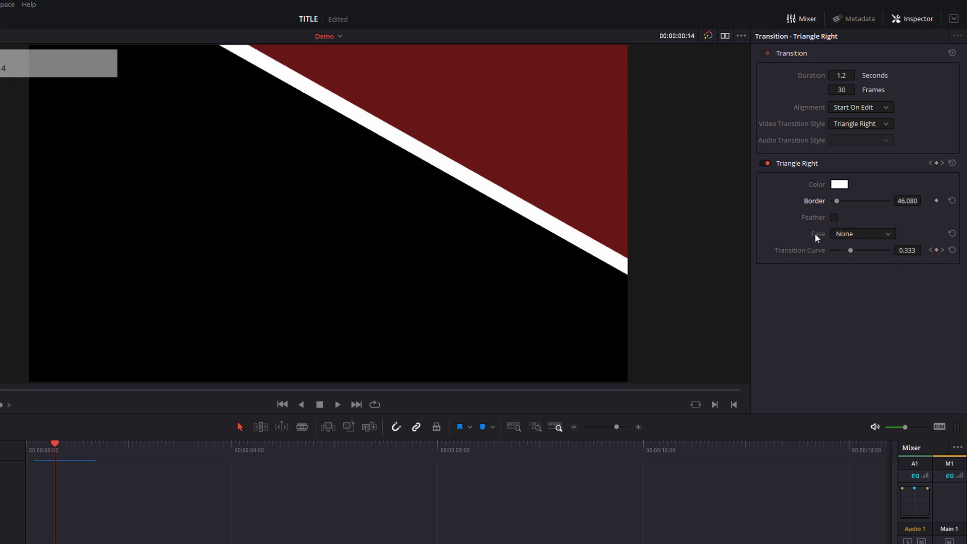
{"action": "left_click", "coordinate": [853, 233]}
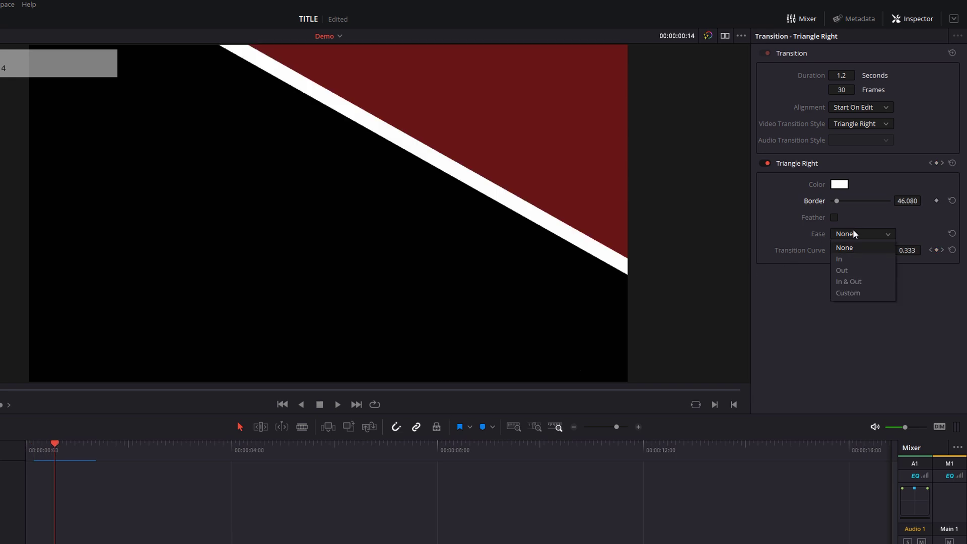
{"action": "left_click", "coordinate": [853, 257]}
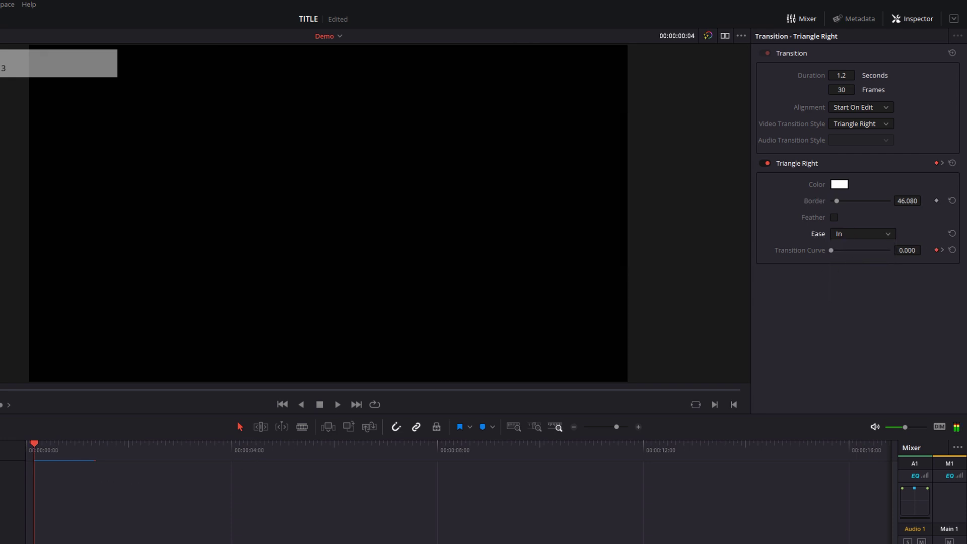
{"action": "key", "text": "Left"}
{"action": "key", "text": "Left"}
{"action": "key", "text": "Left"}
{"action": "key", "text": "Left"}
{"action": "key", "text": "Left"}
{"action": "key", "text": "Left"}
{"action": "key", "text": "Left"}
{"action": "key", "text": "Right"}
{"action": "key", "text": "Right"}
{"action": "key", "text": "Right"}
{"action": "key", "text": "Right"}
{"action": "key", "text": "Right"}
{"action": "key", "text": "Right"}
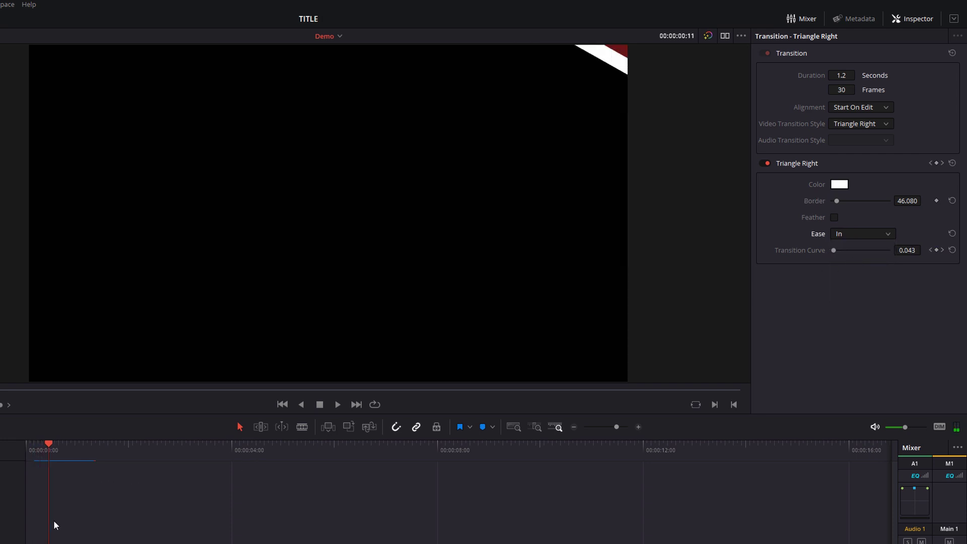
{"action": "left_click_drag", "start_coordinate": [49, 452], "coordinate": [38, 448]}
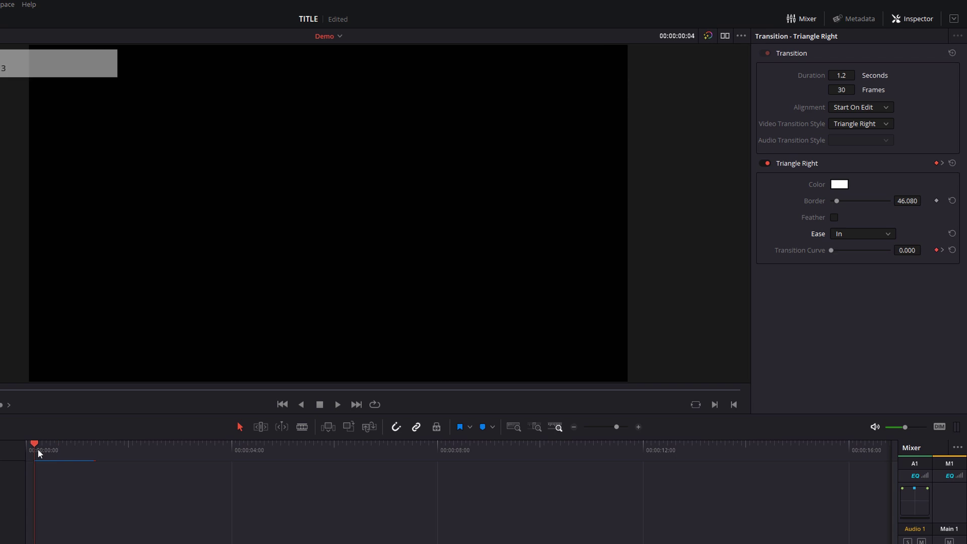
{"action": "key", "text": "space"}
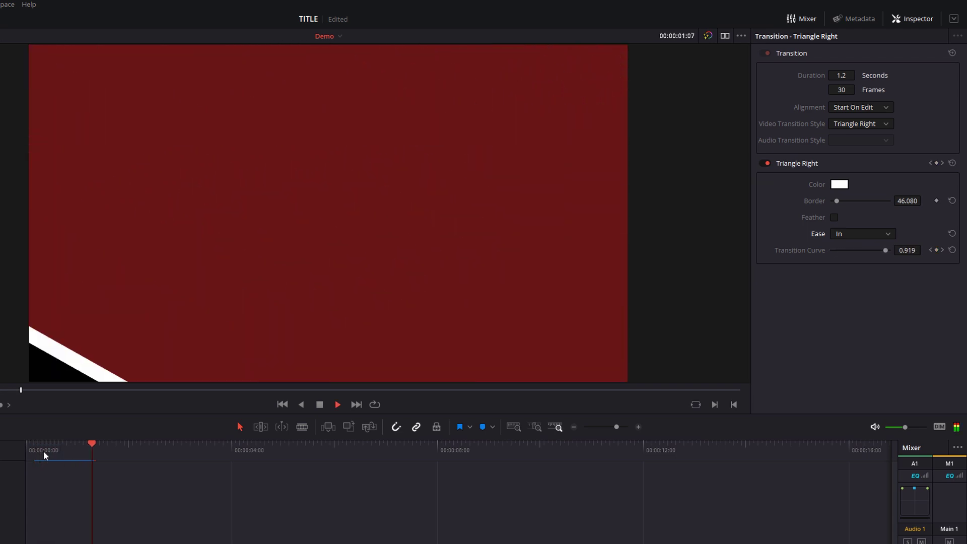
{"action": "key", "text": "space"}
Switch the Ease to Out and preview the wipe again
{"action": "left_click", "coordinate": [54, 453]}
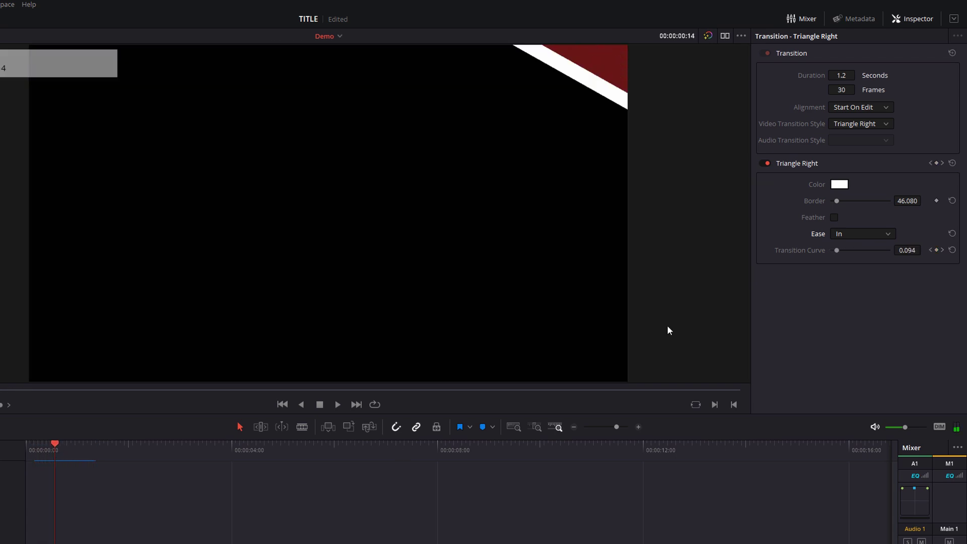
{"action": "left_click", "coordinate": [847, 231]}
{"action": "left_click", "coordinate": [853, 265]}
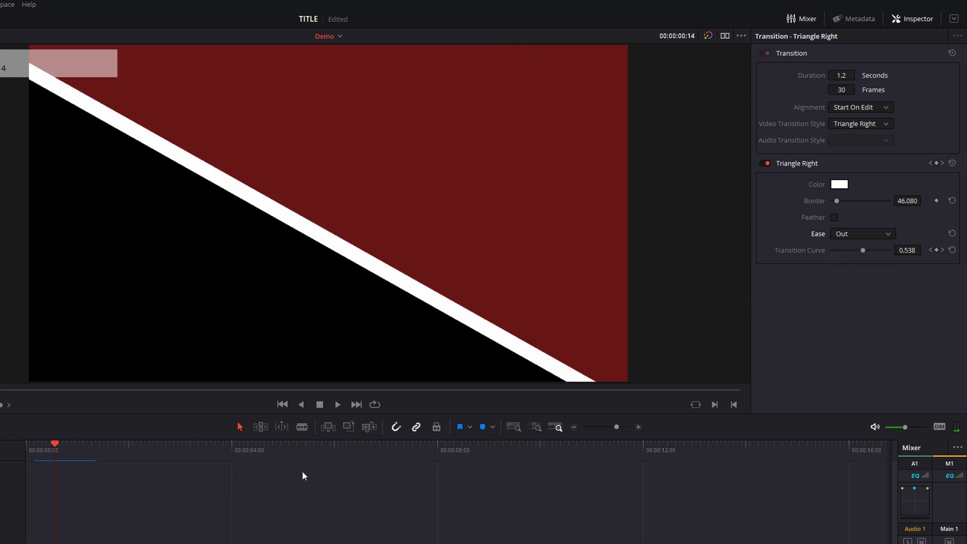
{"action": "left_click", "coordinate": [39, 450]}
{"action": "key", "text": "space"}
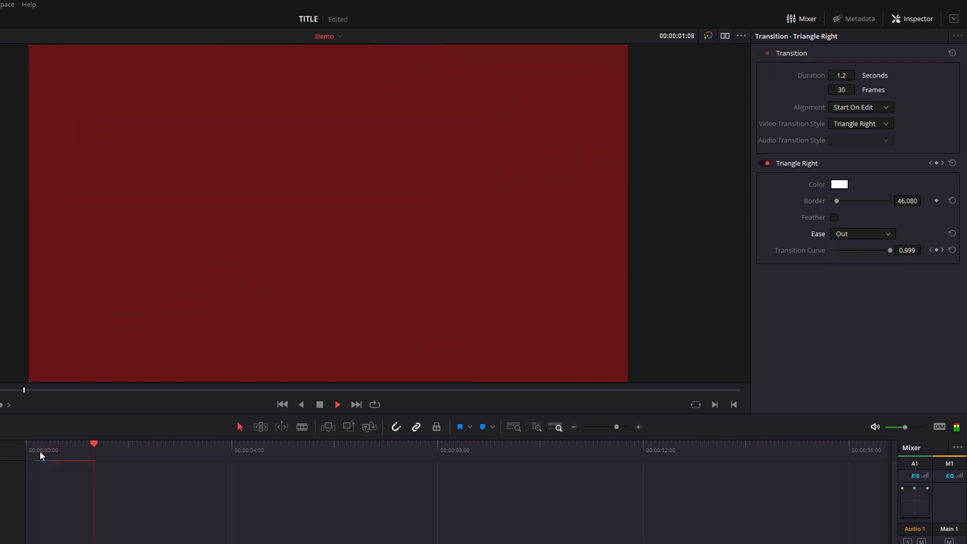
Set the Ease to In & Out and replay the wipe
{"action": "left_click", "coordinate": [845, 234]}
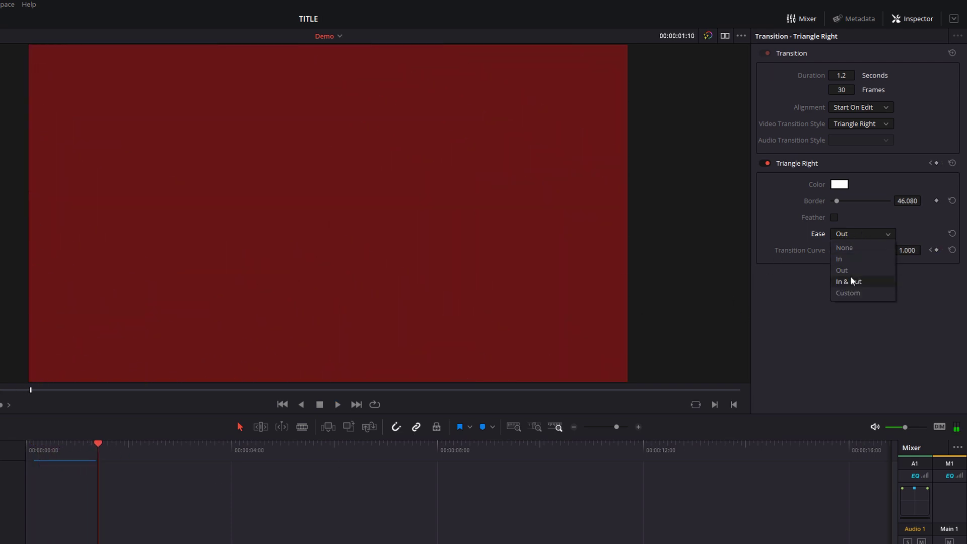
{"action": "left_click", "coordinate": [850, 281]}
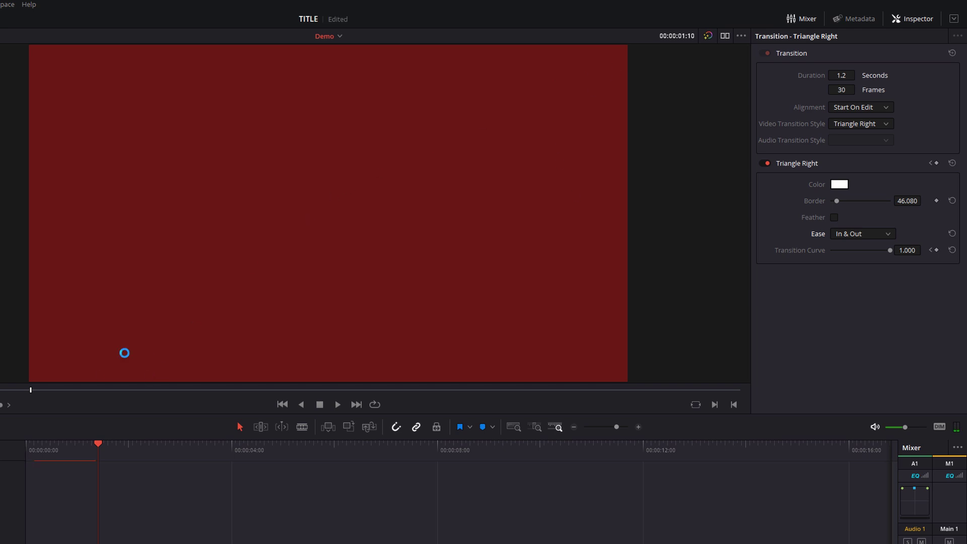
{"action": "left_click", "coordinate": [37, 451]}
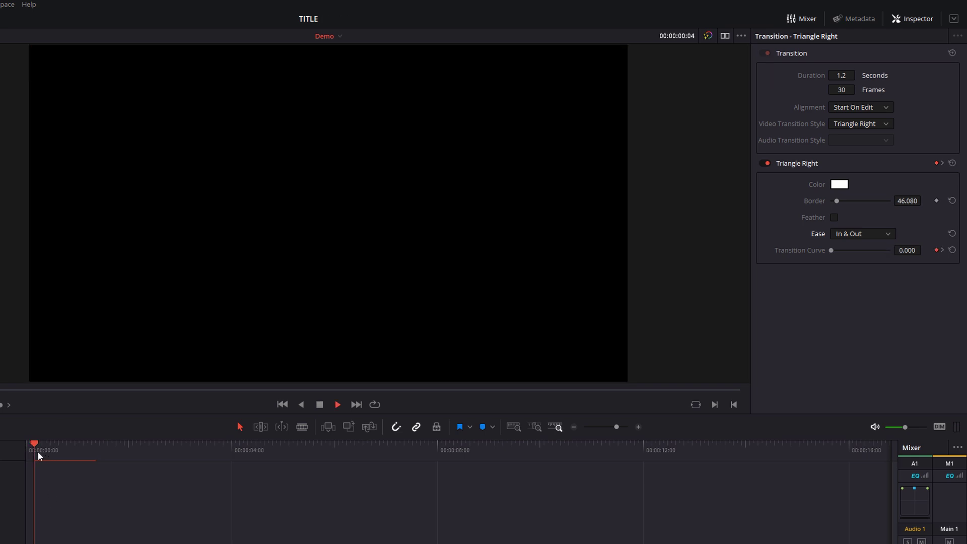
{"action": "key", "text": "space"}
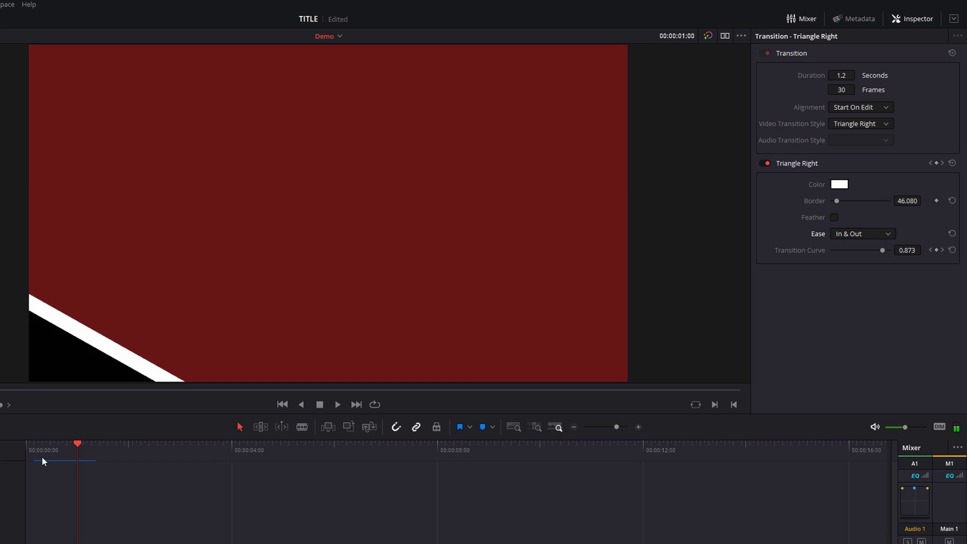
{"action": "left_click", "coordinate": [39, 451]}
{"action": "key", "text": "space"}
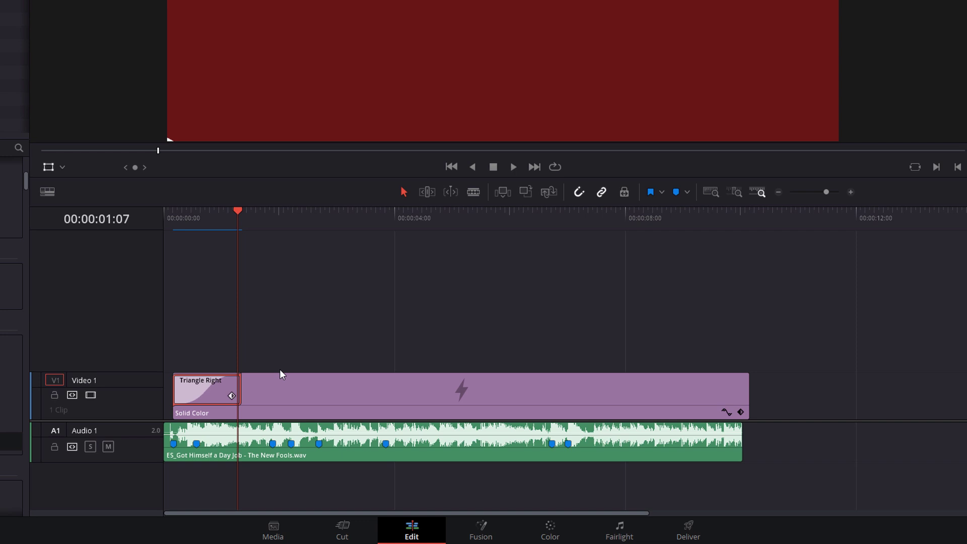
Alt-drag the red Solid Color clip upward to copy it onto a new Video 2 track
{"action": "left_click", "coordinate": [275, 396]}
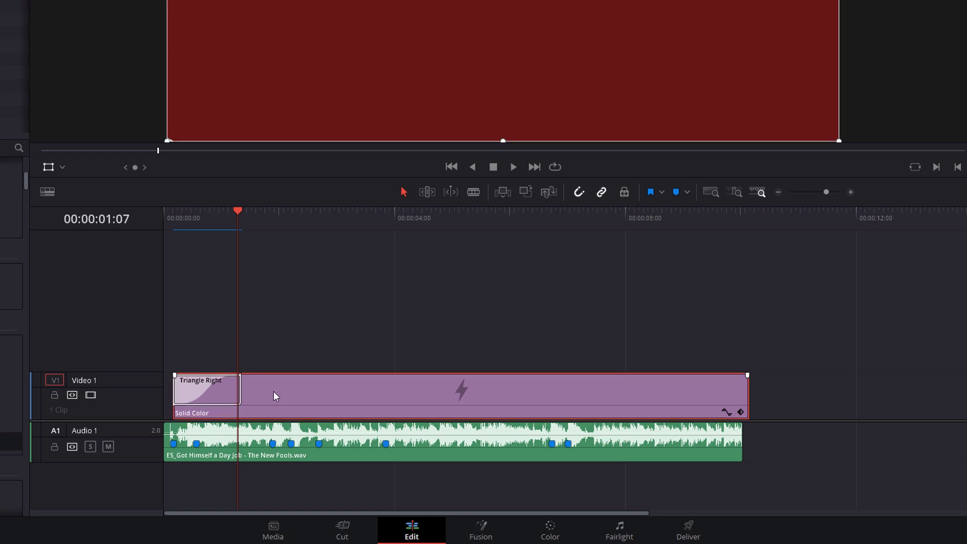
{"action": "key", "text": "alt"}
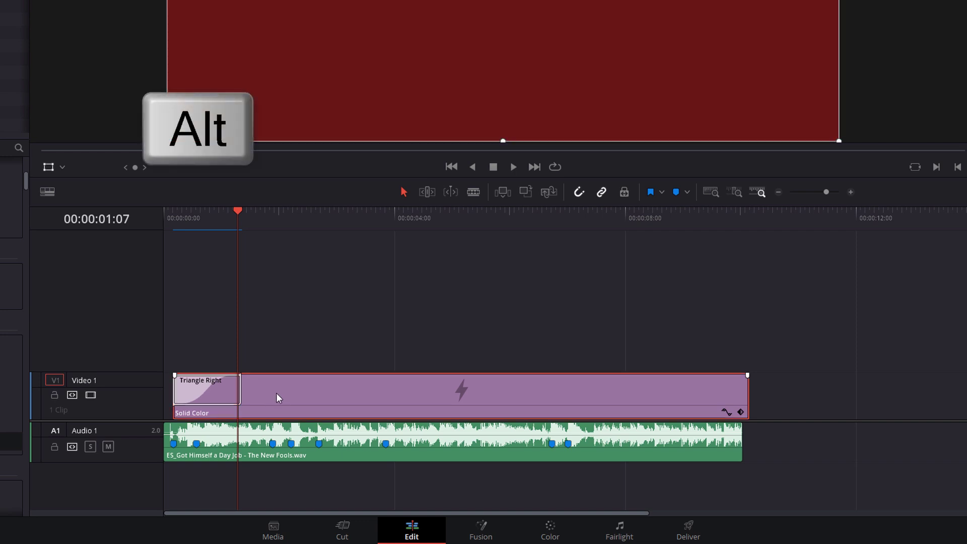
{"action": "left_click_drag", "start_coordinate": [275, 397], "coordinate": [276, 362]}
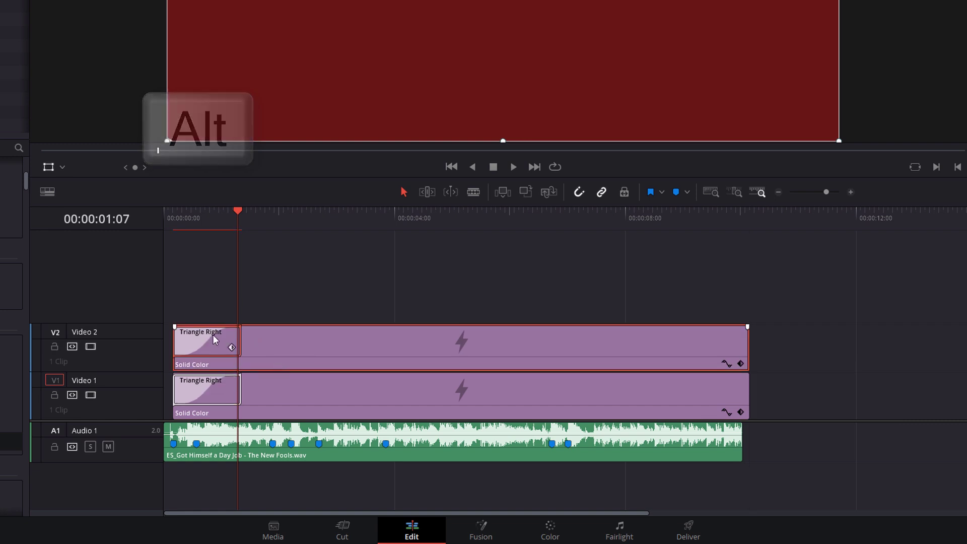
{"action": "left_click", "coordinate": [286, 220]}
{"action": "left_click", "coordinate": [306, 328]}
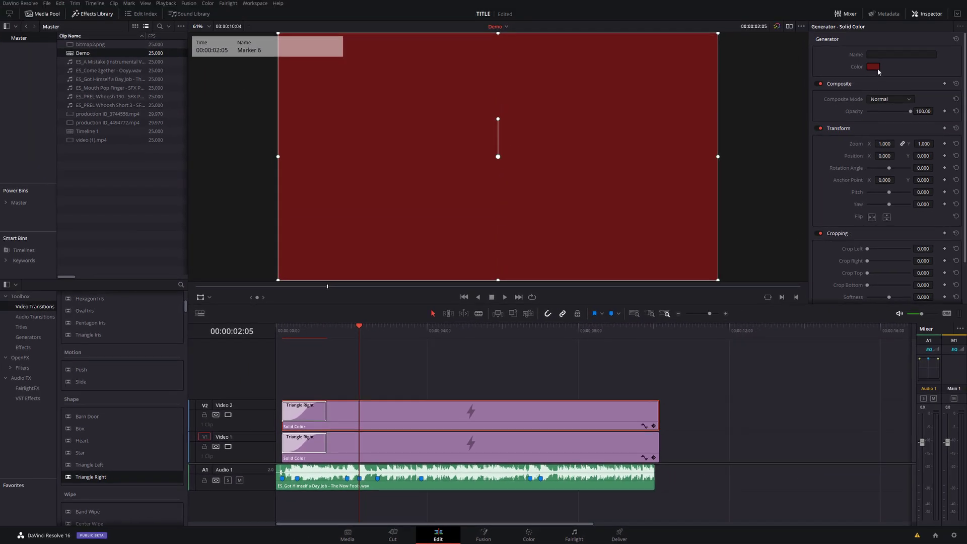
Change the copied Solid Color clip's colour to orange
{"action": "left_click", "coordinate": [873, 67]}
{"action": "mouse_move", "coordinate": [542, 225]}
{"action": "left_mouse_down"}
{"action": "mouse_move", "coordinate": [540, 197]}
{"action": "mouse_move", "coordinate": [552, 196]}
{"action": "mouse_move", "coordinate": [554, 211]}
{"action": "left_mouse_up"}
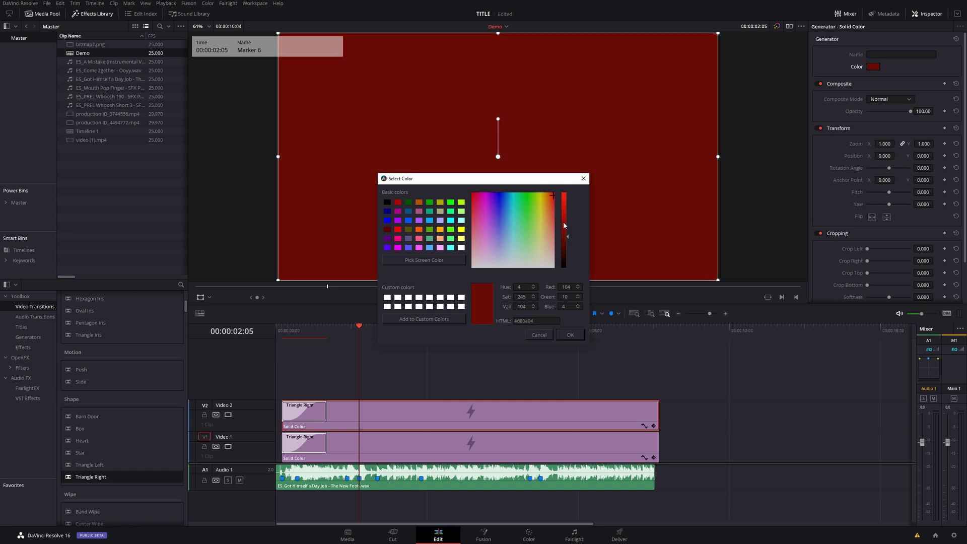
{"action": "left_click", "coordinate": [570, 334]}
Shift the orange clip slightly later on Video 2 and play back both stacked wipes
{"action": "left_click_drag", "start_coordinate": [346, 416], "coordinate": [368, 417]}
{"action": "left_click", "coordinate": [281, 334]}
{"action": "key", "text": "space"}
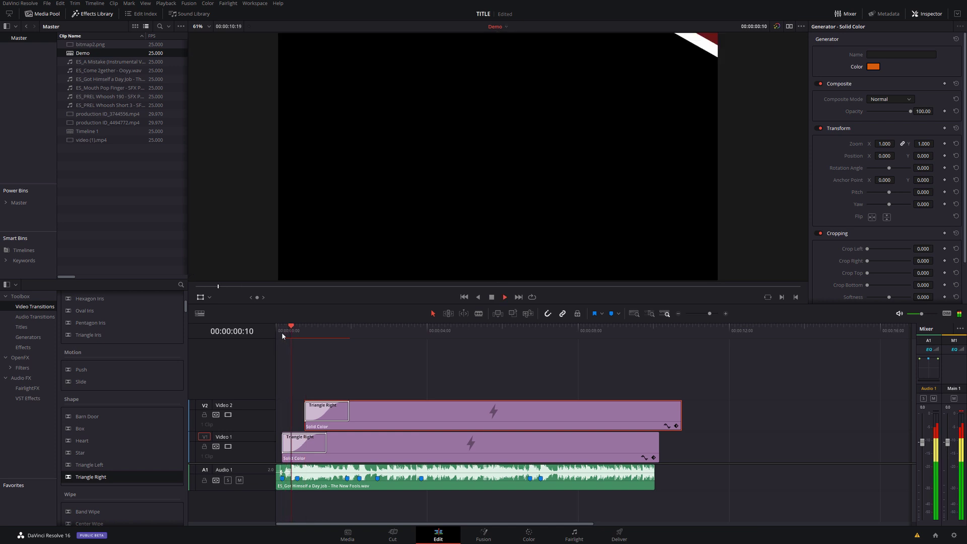
{"action": "left_click", "coordinate": [282, 331]}
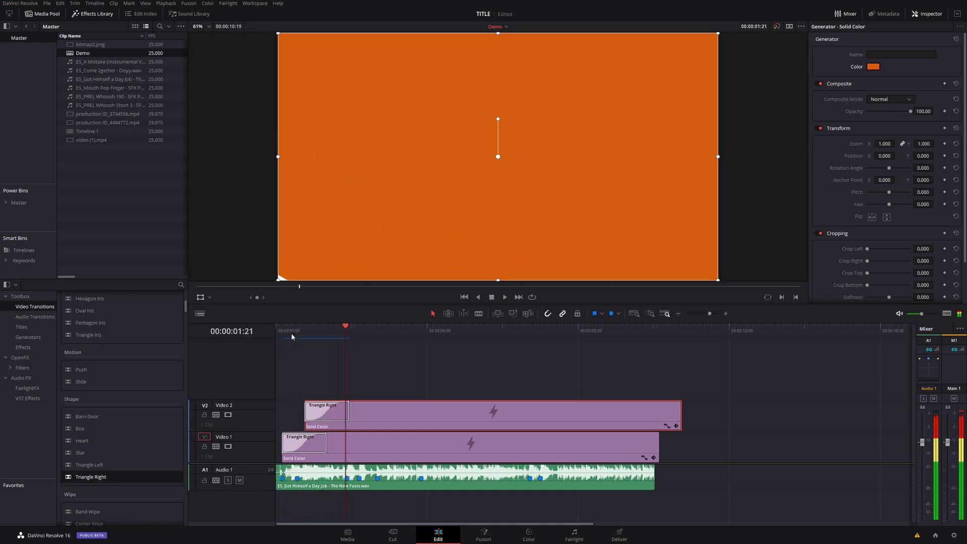
{"action": "left_click", "coordinate": [330, 414]}
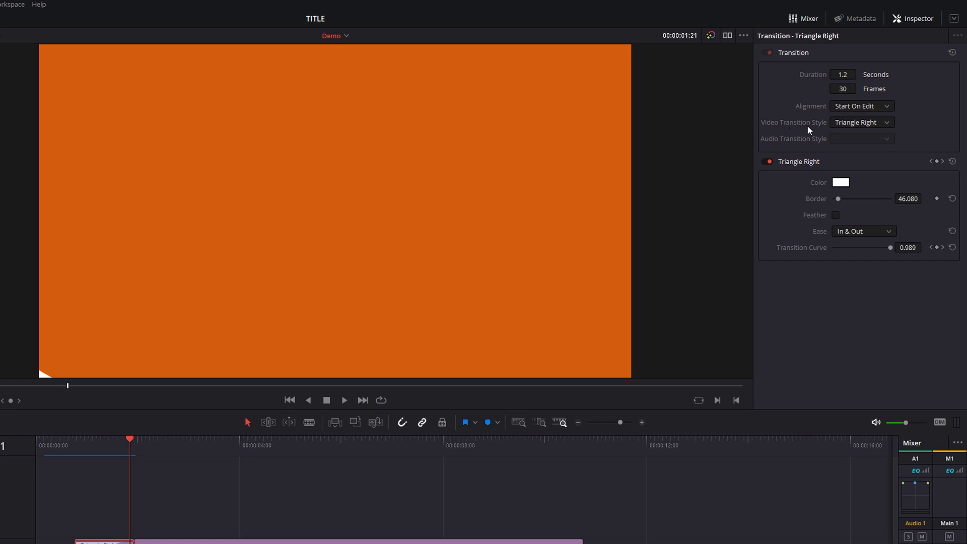
Change the orange clip's transition style to Triangle Left
{"action": "left_click", "coordinate": [862, 124]}
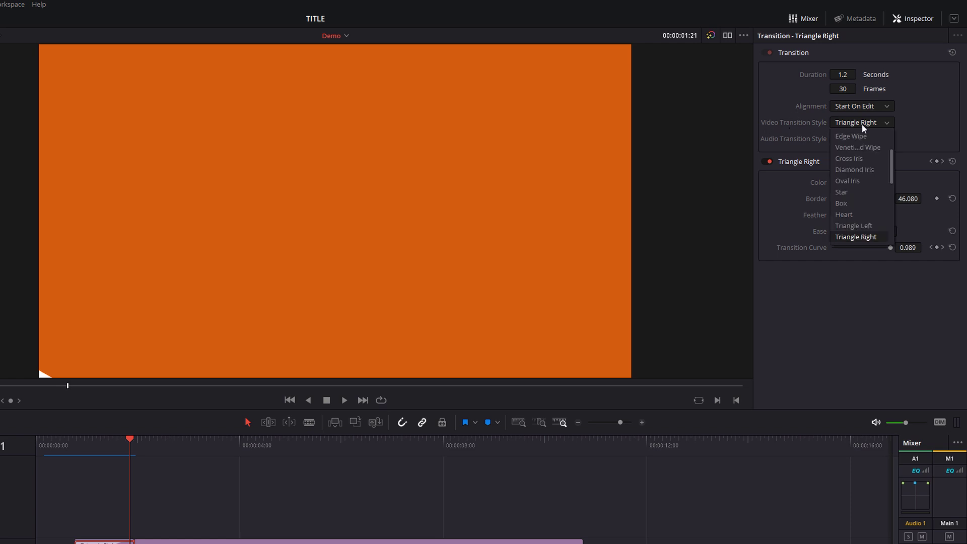
{"action": "left_click", "coordinate": [862, 124]}
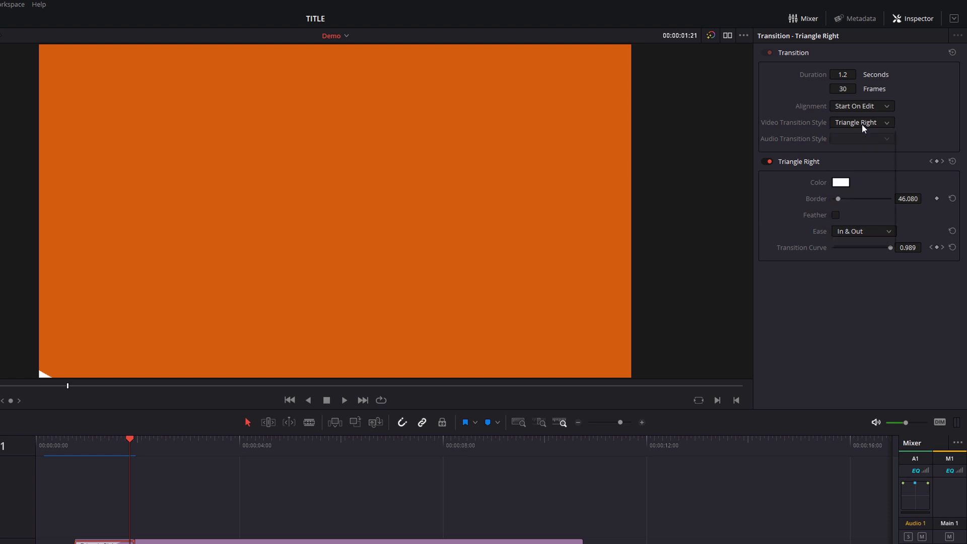
{"action": "left_click", "coordinate": [862, 123]}
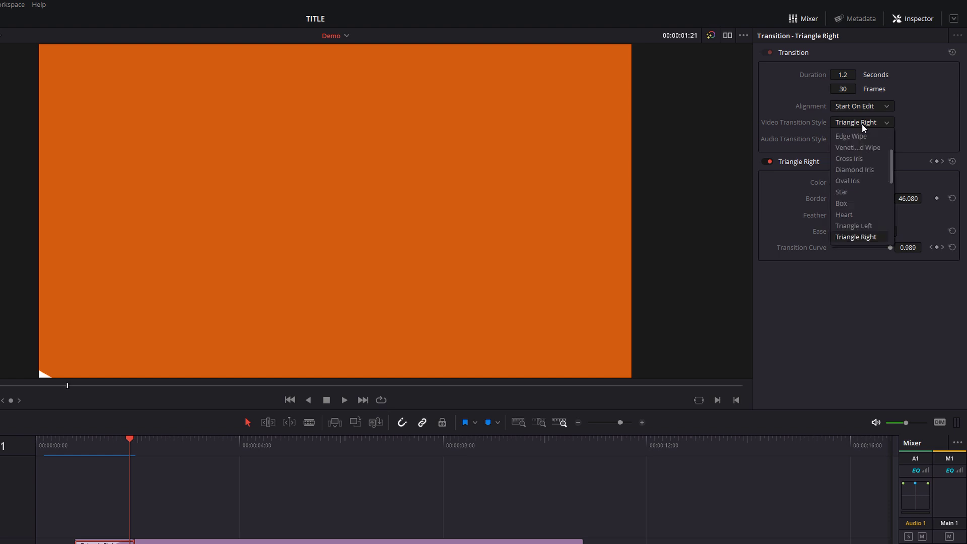
{"action": "left_click", "coordinate": [857, 229]}
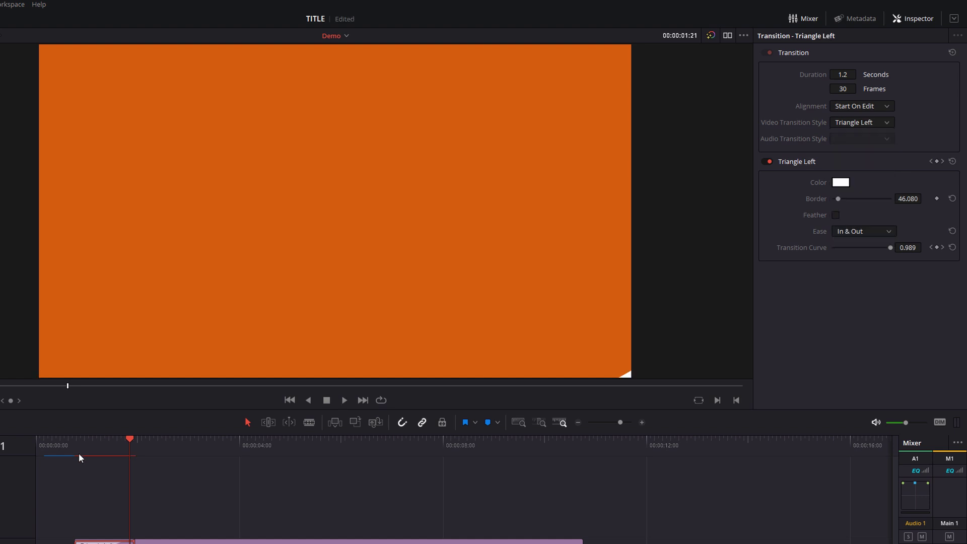
Play back the Triangle Left wipe from the start and again from frame 19
{"action": "left_click_drag", "start_coordinate": [80, 456], "coordinate": [36, 452]}
{"action": "key", "text": "space"}
{"action": "left_click_drag", "start_coordinate": [101, 448], "coordinate": [35, 450]}
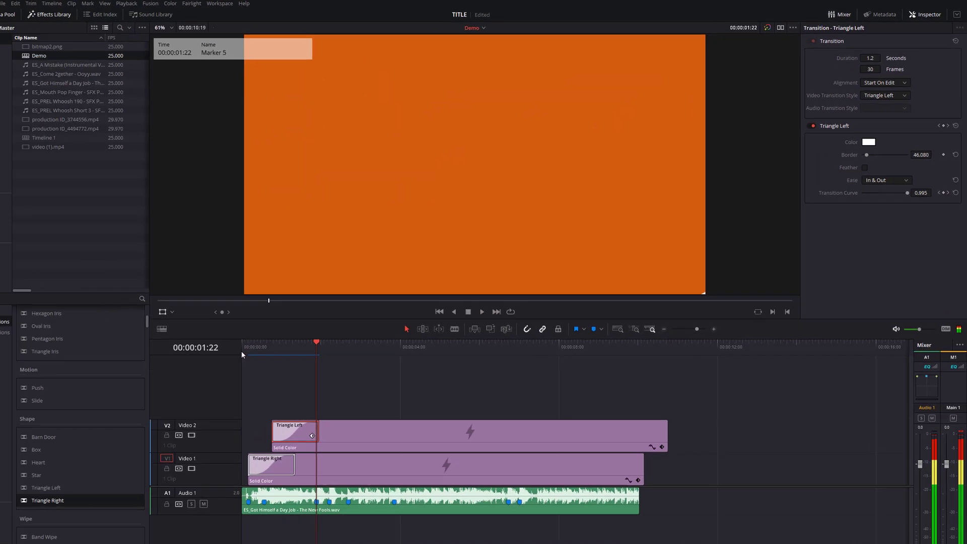
{"action": "left_click", "coordinate": [271, 345]}
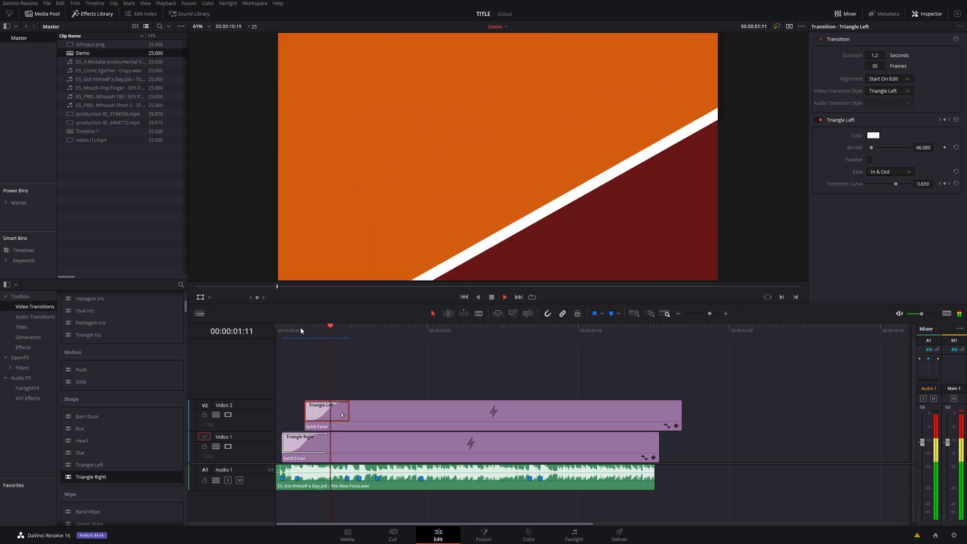
{"action": "key", "text": "space"}
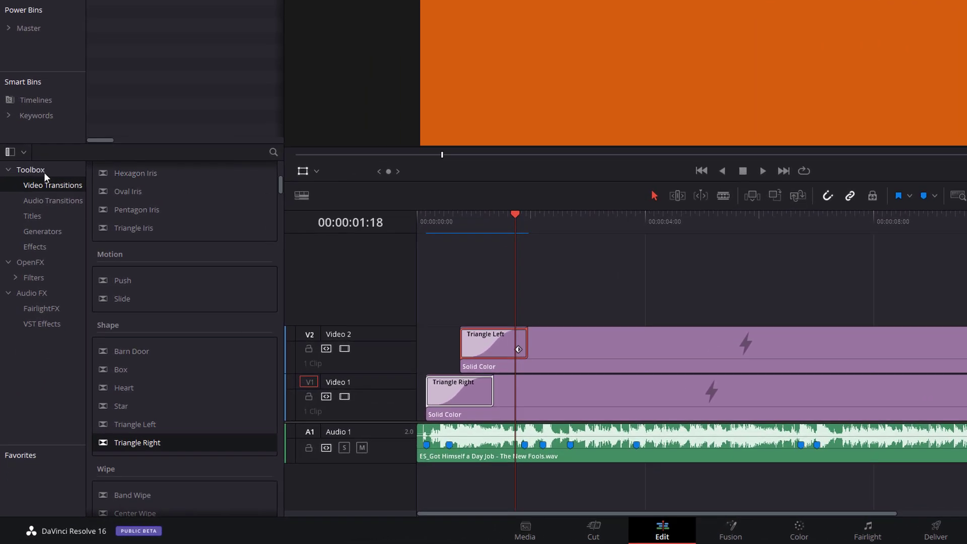
Add a Text title on a new Video 3 track above the orange clip
{"action": "left_click", "coordinate": [39, 210]}
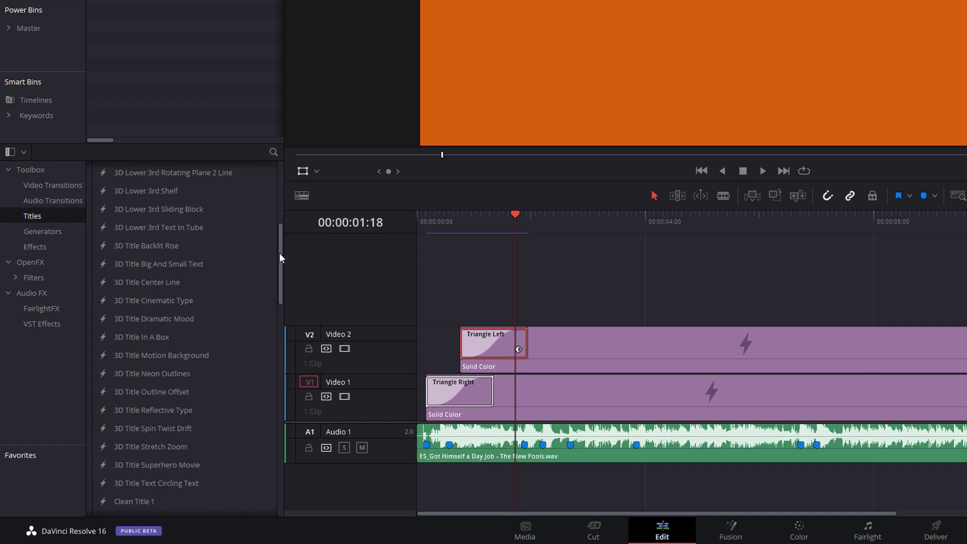
{"action": "left_click_drag", "start_coordinate": [279, 253], "coordinate": [277, 186]}
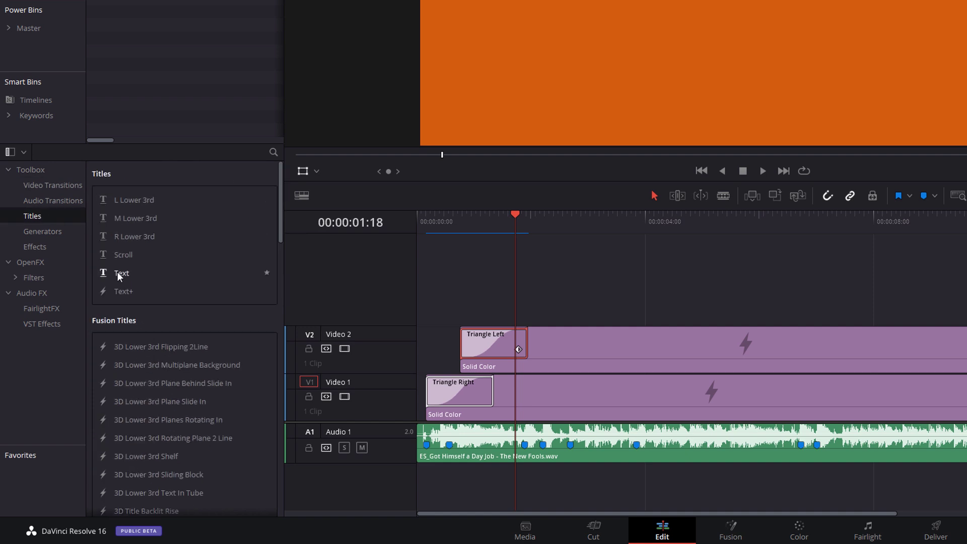
{"action": "left_click_drag", "start_coordinate": [117, 271], "coordinate": [468, 295]}
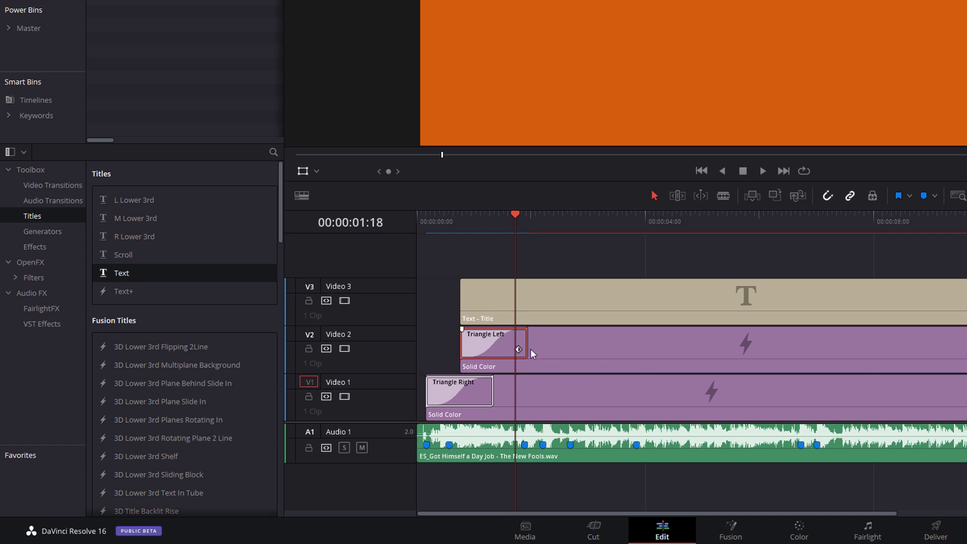
{"action": "left_click", "coordinate": [526, 302]}
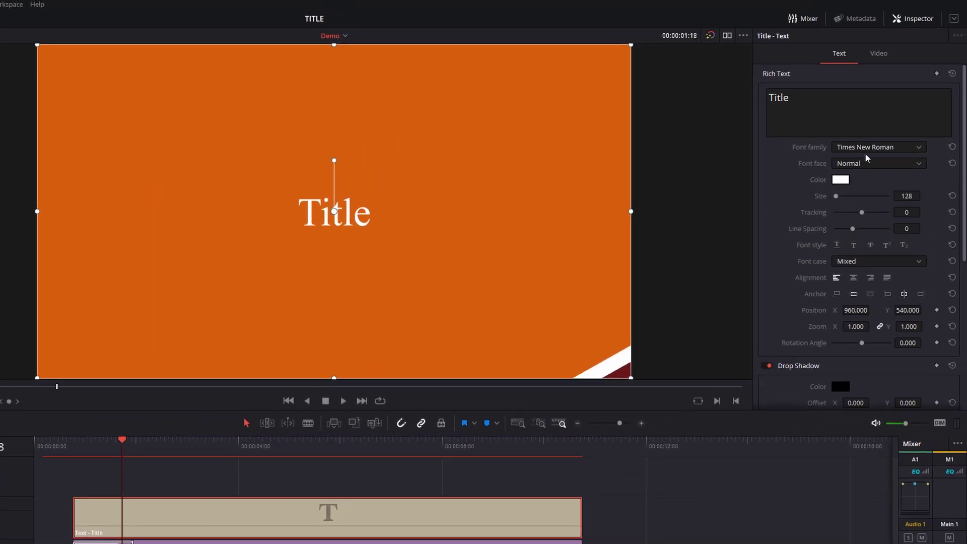
Browse the title's font families and scrub the intro to check the title
{"action": "left_click", "coordinate": [866, 148]}
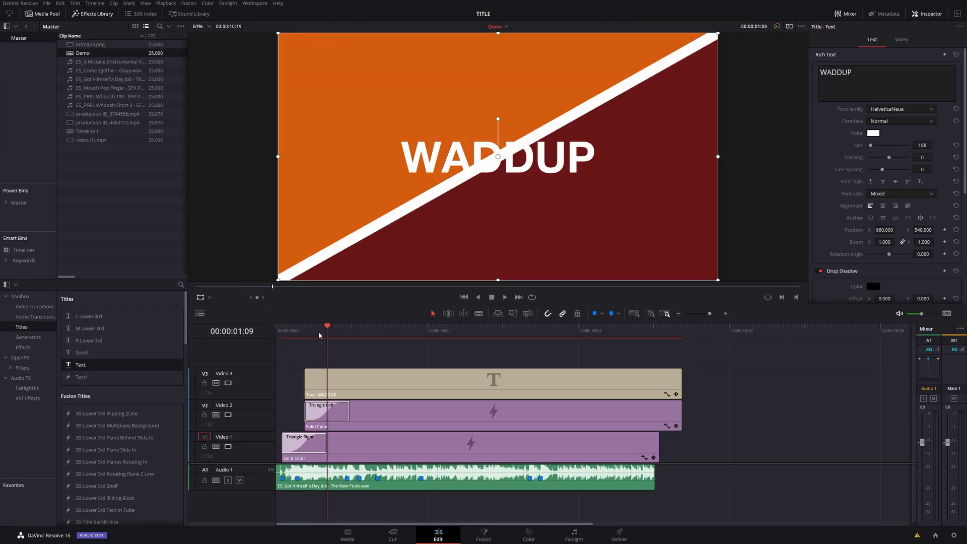
{"action": "left_click_drag", "start_coordinate": [318, 331], "coordinate": [348, 333]}
{"action": "left_click", "coordinate": [230, 356]}
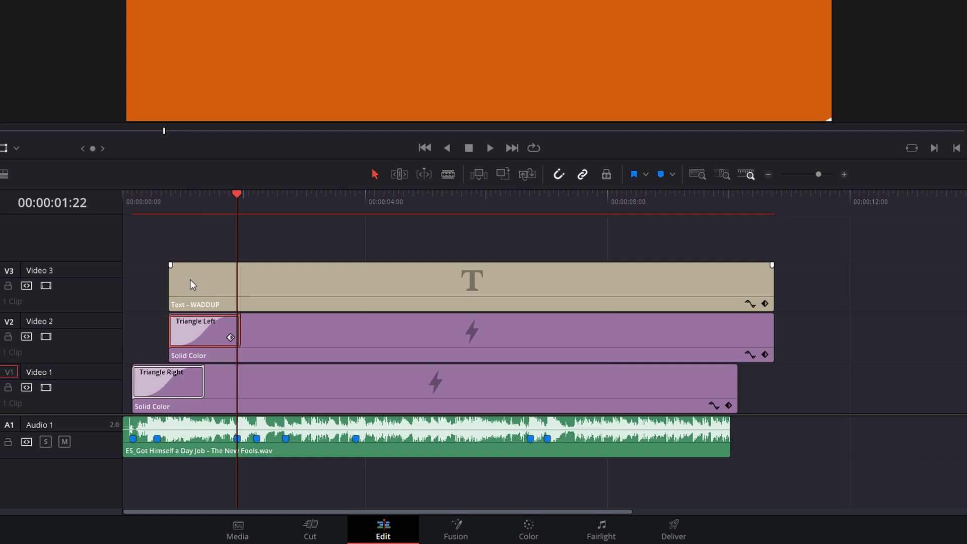
Alt-drag the Triangle Left wipe onto the WADDUP title's start and preview the intro
{"action": "key", "text": "alt"}
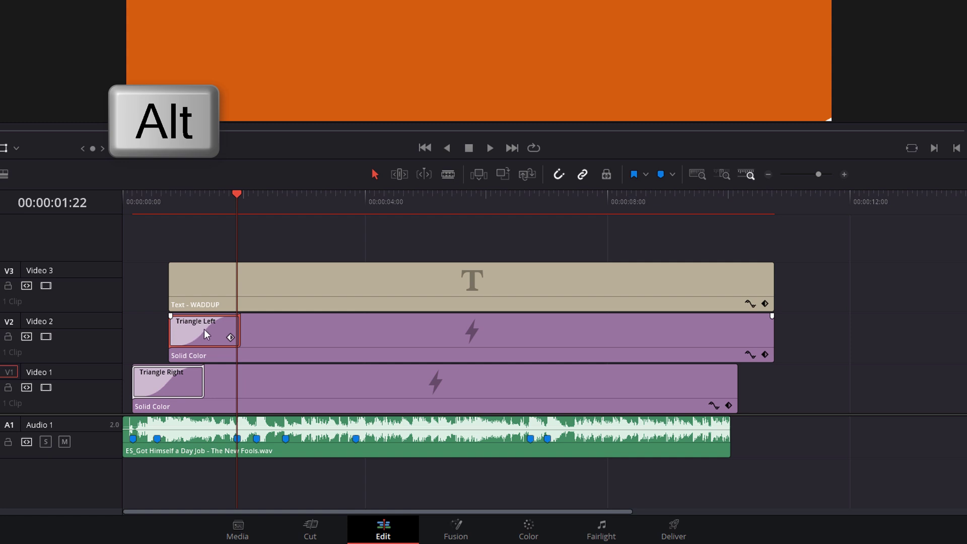
{"action": "left_click_drag", "start_coordinate": [205, 294], "coordinate": [186, 272]}
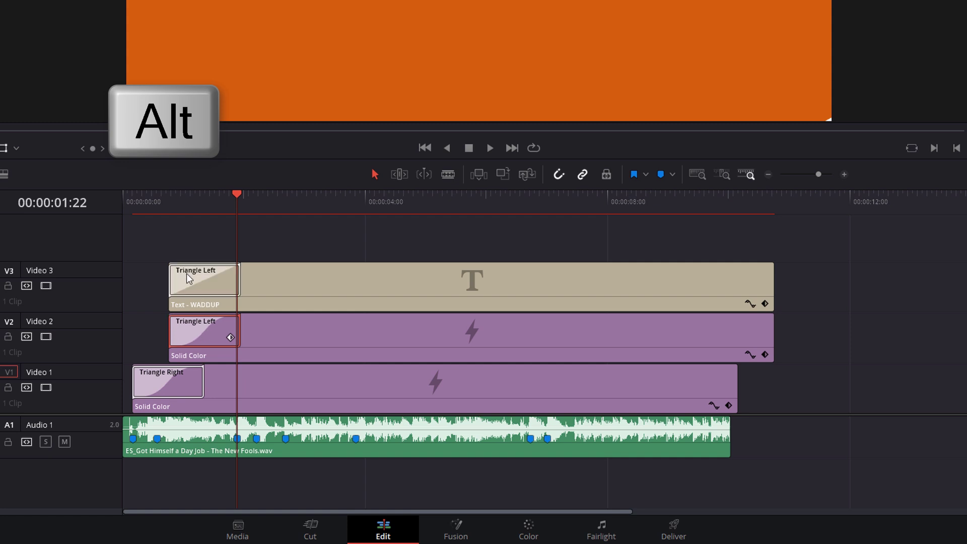
{"action": "left_click", "coordinate": [184, 230]}
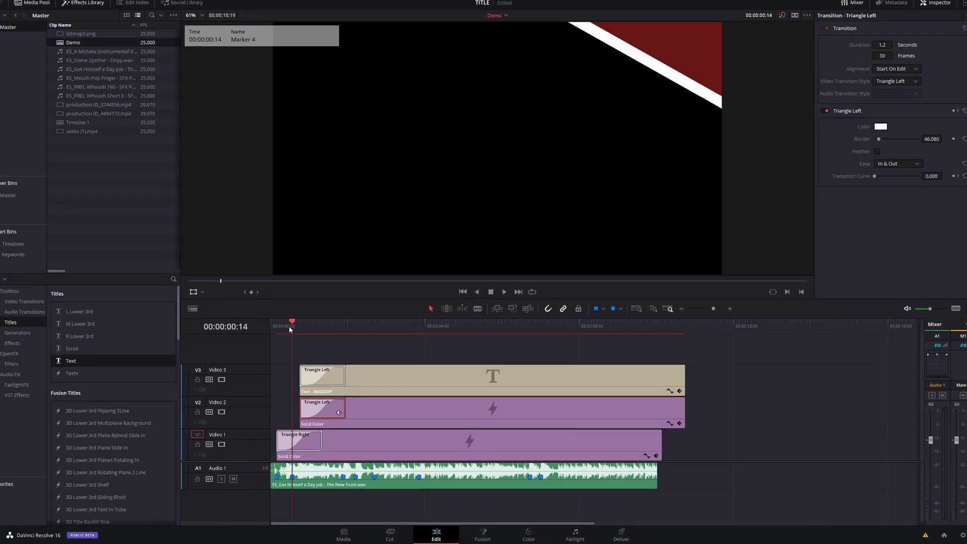
{"action": "key", "text": "space"}
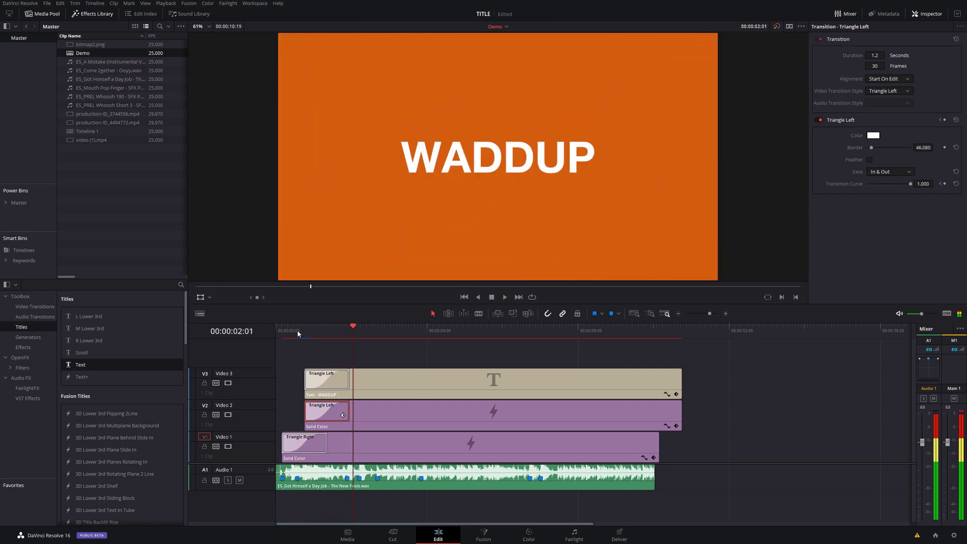
{"action": "left_click", "coordinate": [297, 331]}
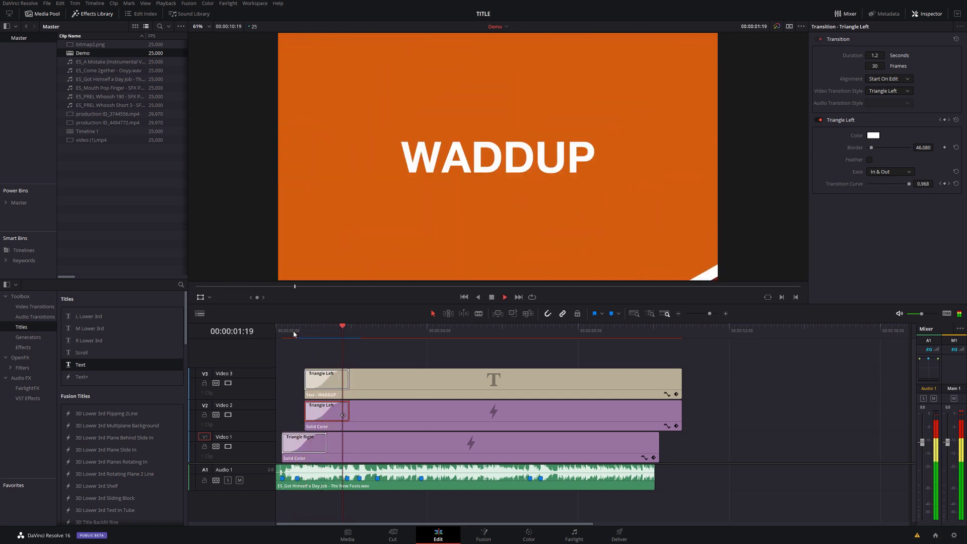
{"action": "key", "text": "space"}
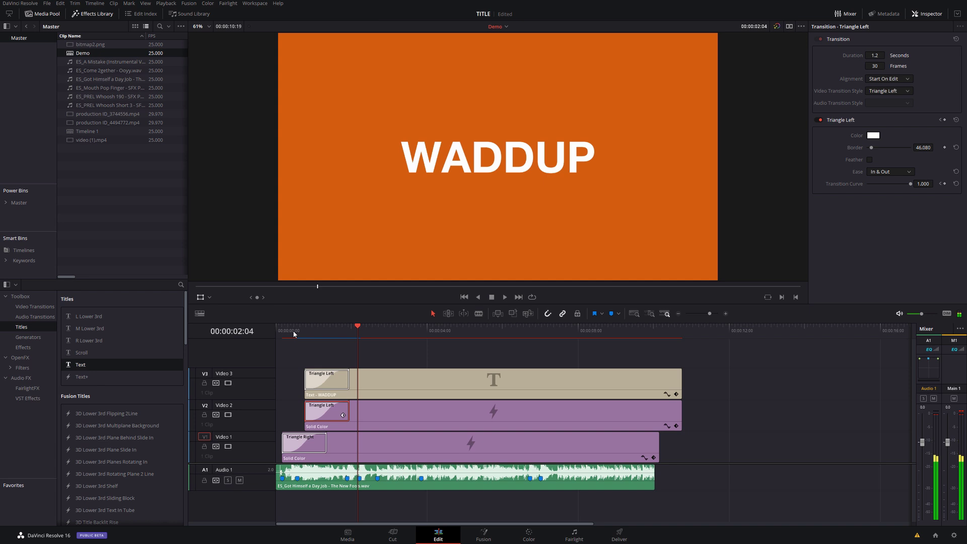
{"action": "key", "text": "ctrl+z"}
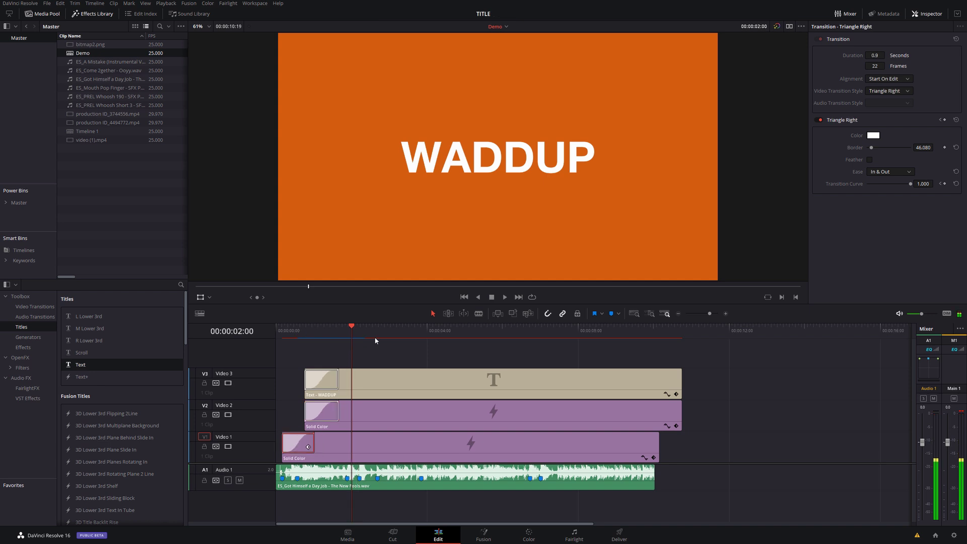
{"action": "left_click", "coordinate": [348, 329]}
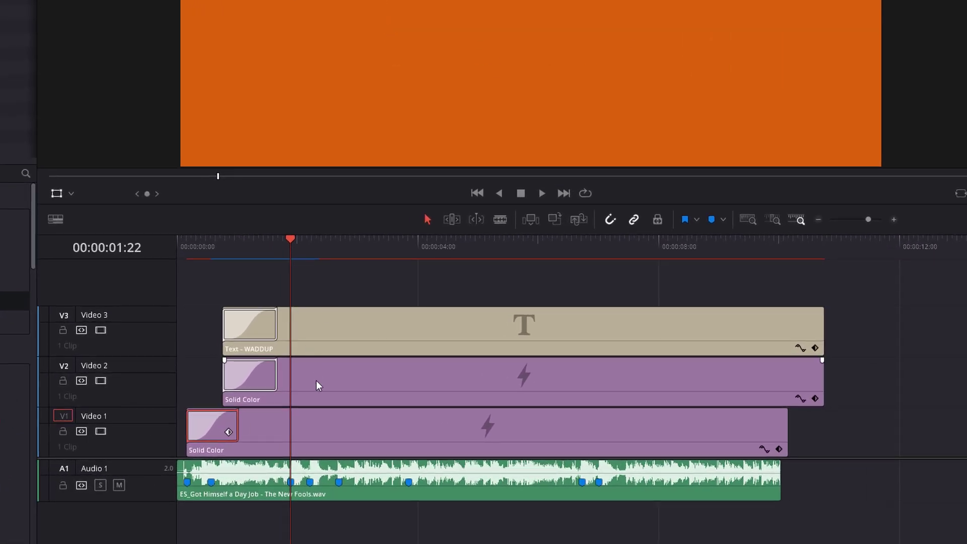
Split the WADDUP title and orange Solid Color clips together at 00:00:01:22
{"action": "left_click_drag", "start_coordinate": [319, 281], "coordinate": [332, 394]}
{"action": "key", "text": "ctrl+b"}
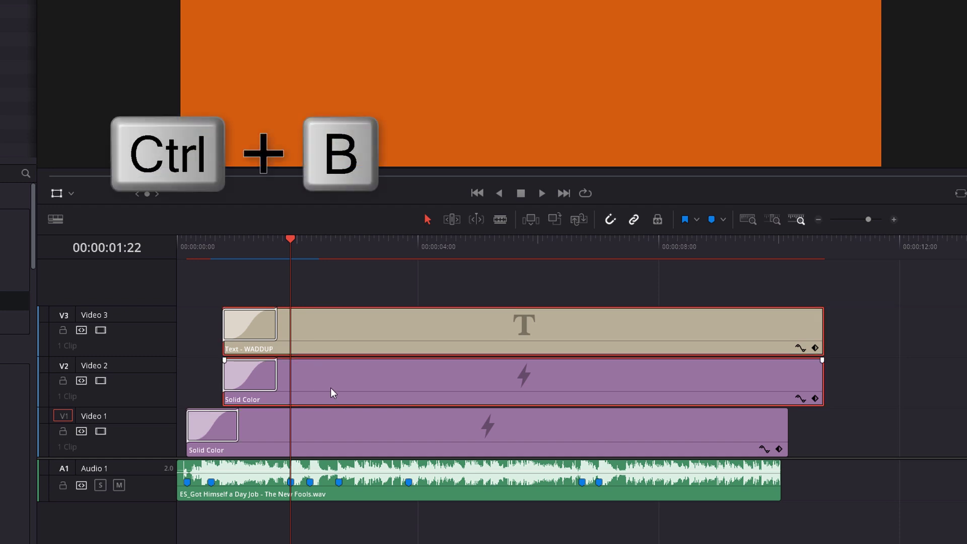
{"action": "key", "text": "ctrl+b"}
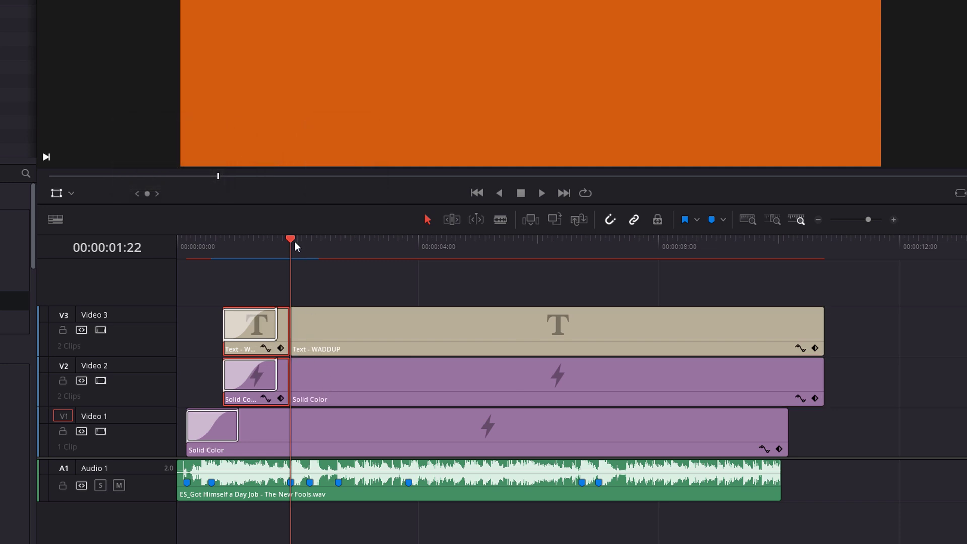
Split the long WADDUP text and solid colour clips again at 00:00:02:05
{"action": "left_click", "coordinate": [308, 242]}
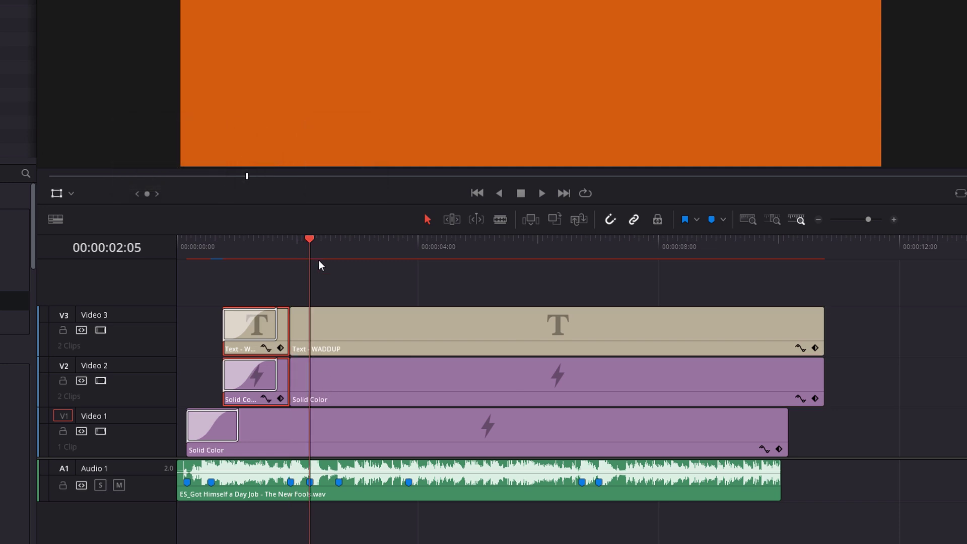
{"action": "left_click_drag", "start_coordinate": [351, 288], "coordinate": [354, 382]}
{"action": "key", "text": "ctrl+b"}
{"action": "left_click", "coordinate": [366, 288]}
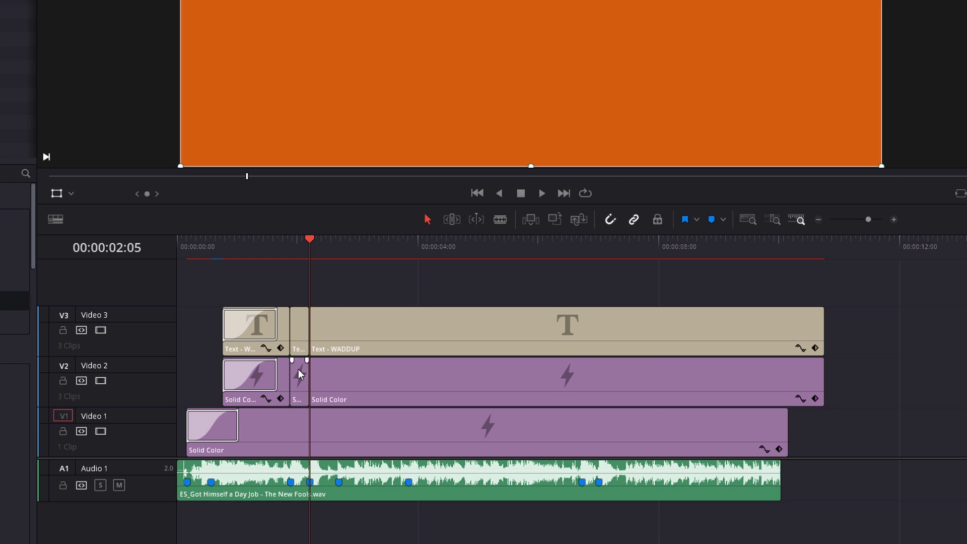
Colour the short middle WADDUP text piece orange #d45d0e, sampled from the viewer background
{"action": "left_click", "coordinate": [301, 326]}
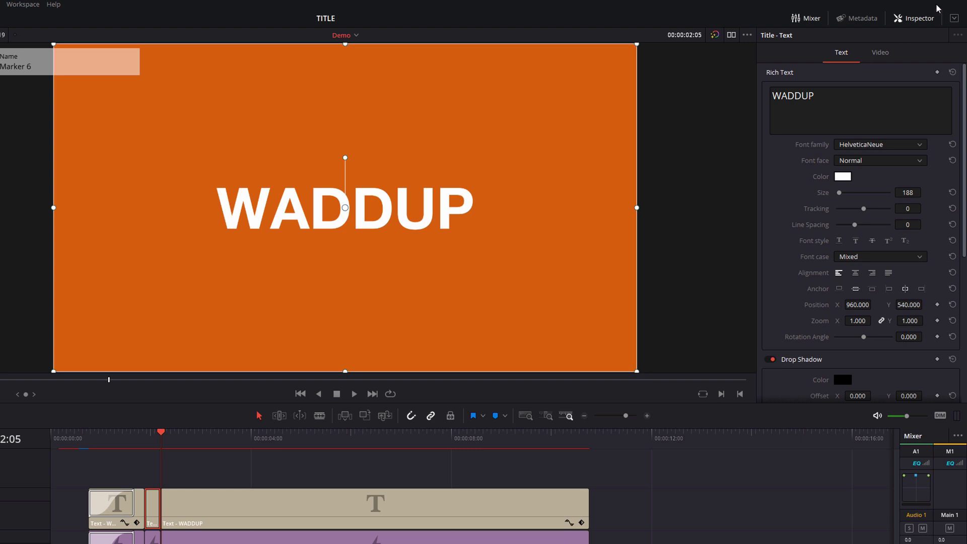
{"action": "left_click", "coordinate": [842, 177]}
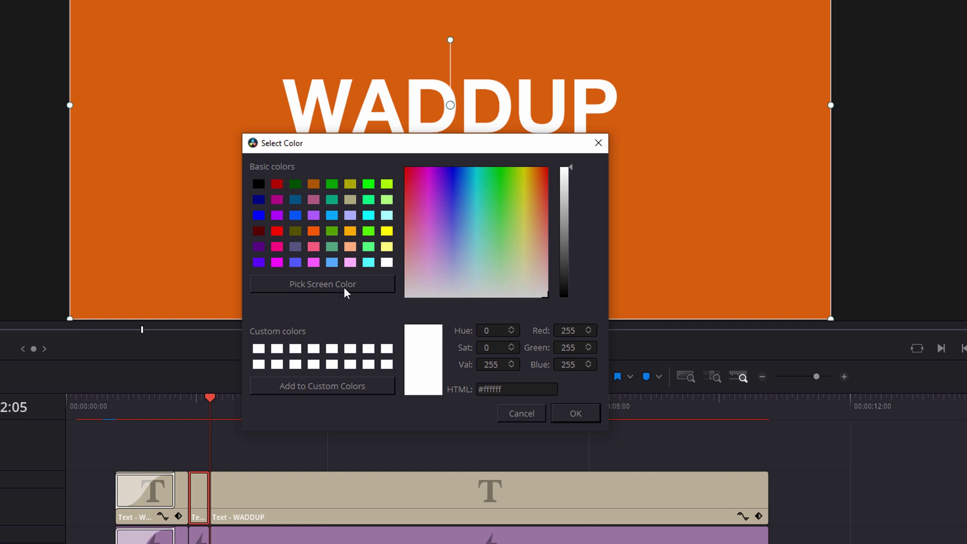
{"action": "left_click", "coordinate": [357, 289]}
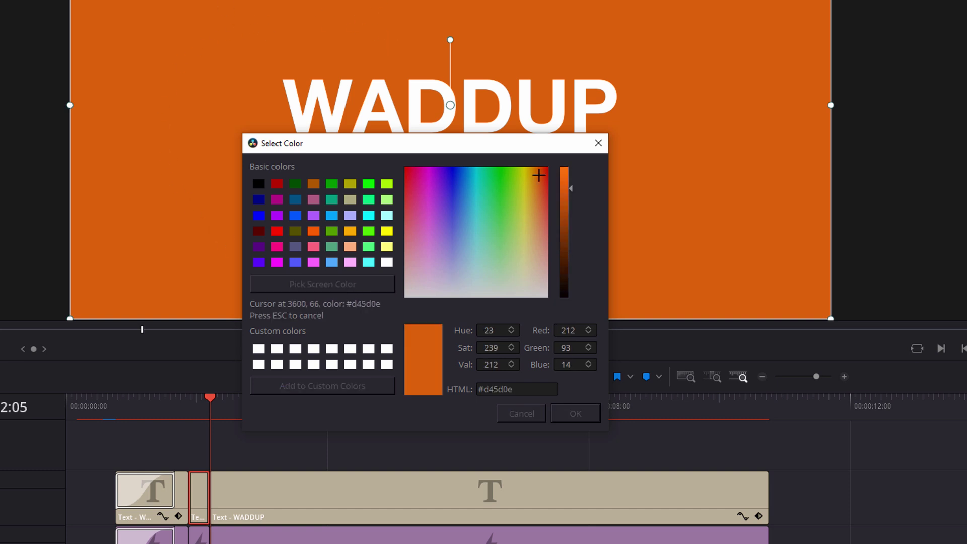
{"action": "left_click", "coordinate": [357, 27]}
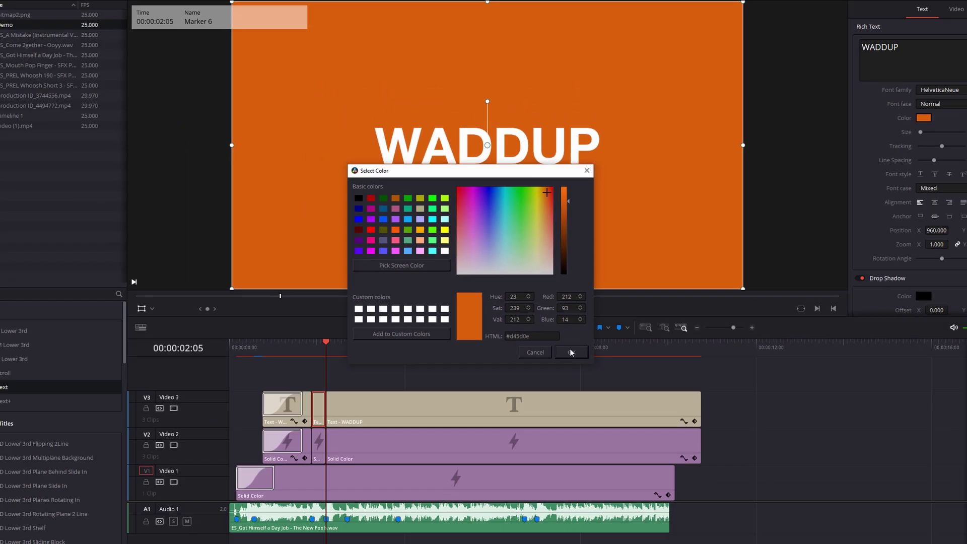
{"action": "left_click", "coordinate": [575, 413]}
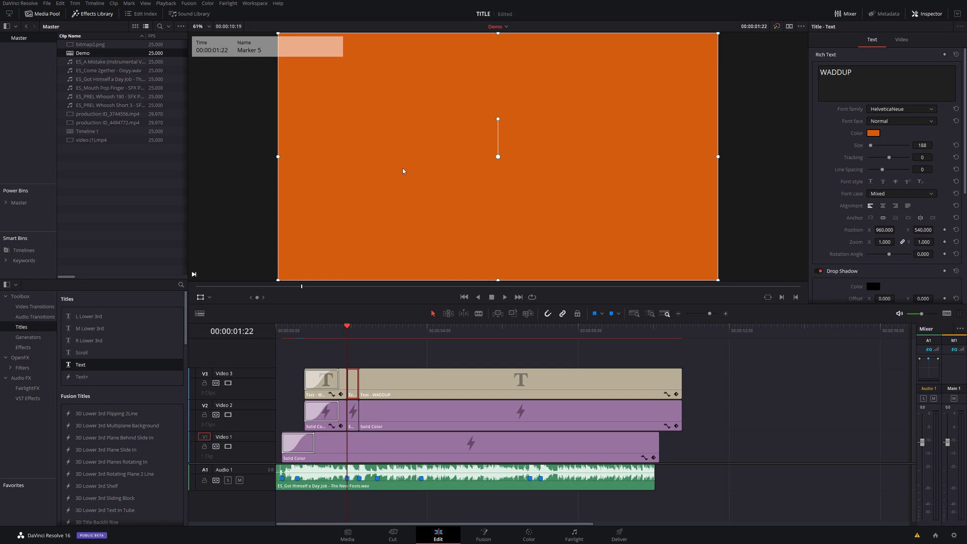
Change the short Video 2 Solid Color piece to pure white
{"action": "left_click", "coordinate": [353, 416]}
{"action": "left_click", "coordinate": [874, 67]}
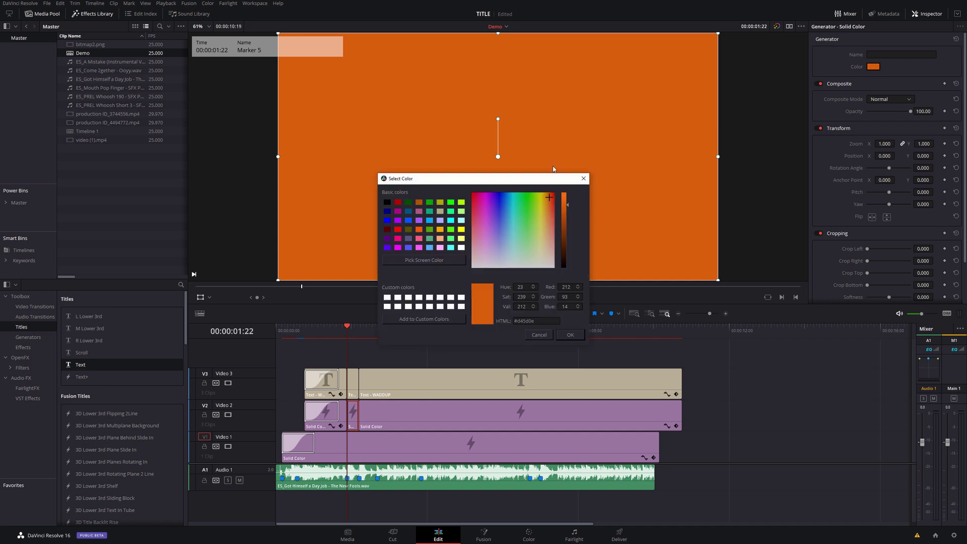
{"action": "left_click_drag", "start_coordinate": [565, 204], "coordinate": [565, 164]}
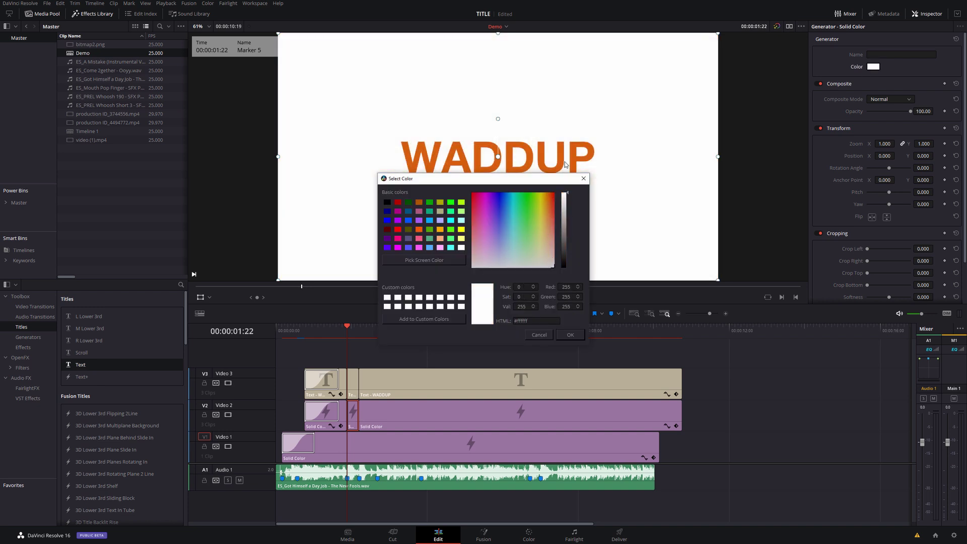
{"action": "left_click", "coordinate": [570, 335]}
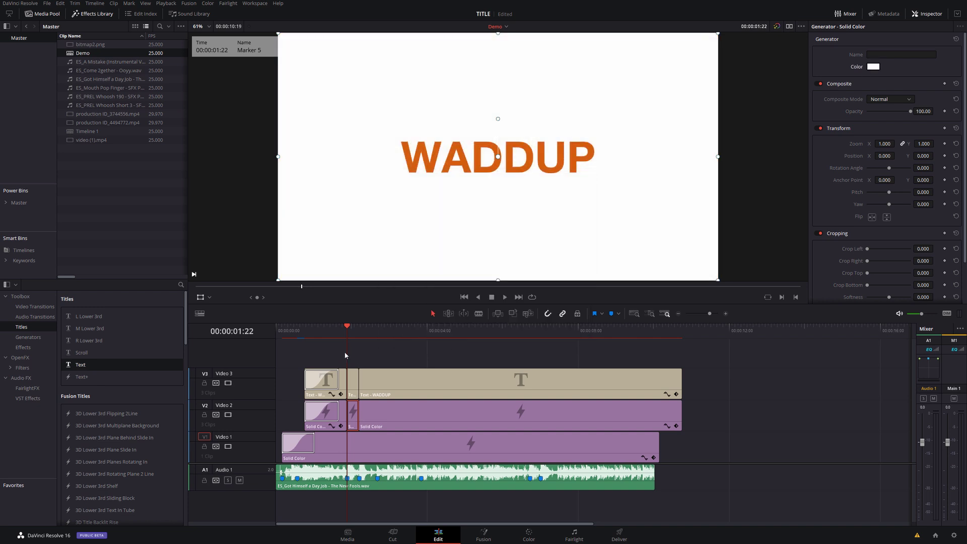
Preview the intro from the timeline start to see orange WADDUP on white
{"action": "left_click_drag", "start_coordinate": [338, 333], "coordinate": [272, 331]}
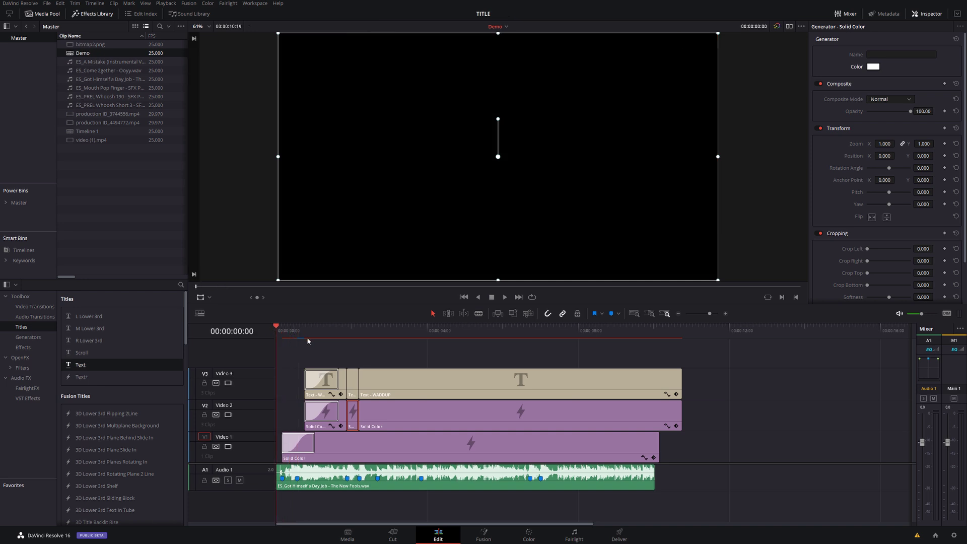
{"action": "key", "text": "space"}
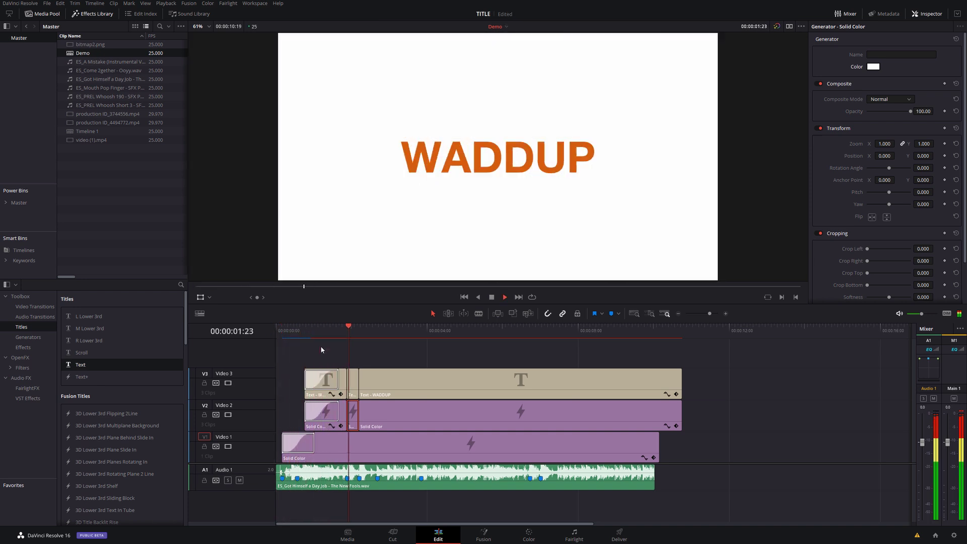
{"action": "key", "text": "space"}
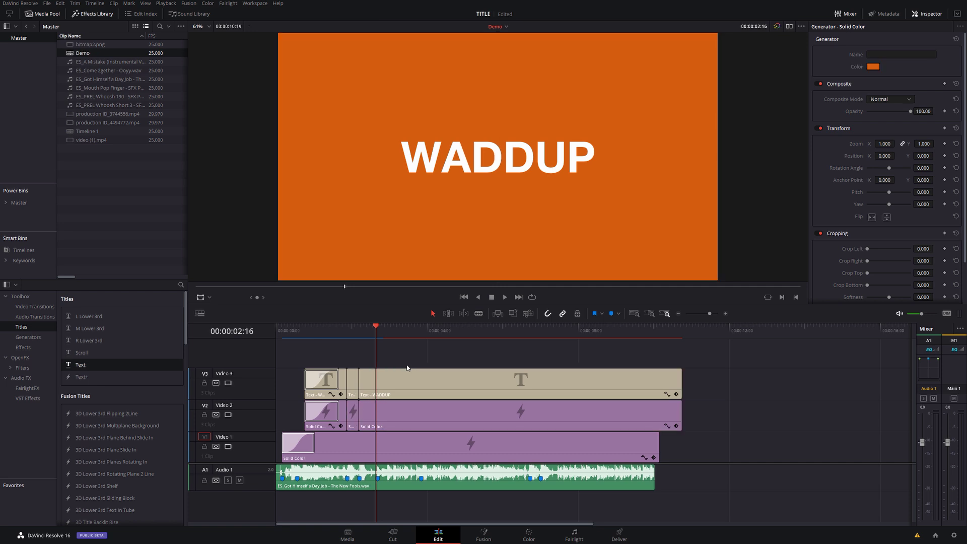
Alt-drag copies of the long WADDUP text and Solid Color clips onto new tracks Video 4 and 5
{"action": "left_click", "coordinate": [405, 383]}
{"action": "left_click", "coordinate": [402, 416]}
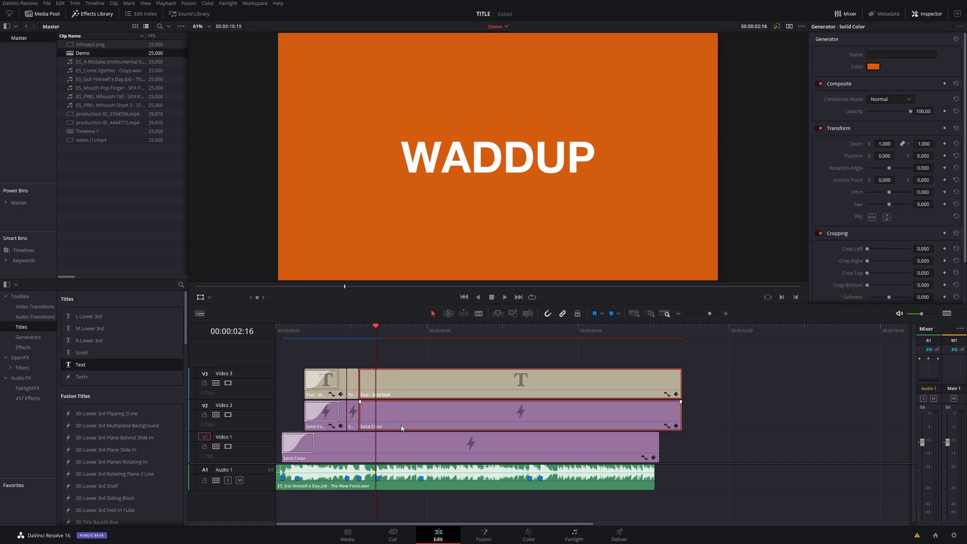
{"action": "left_click_drag", "start_coordinate": [401, 419], "coordinate": [397, 358]}
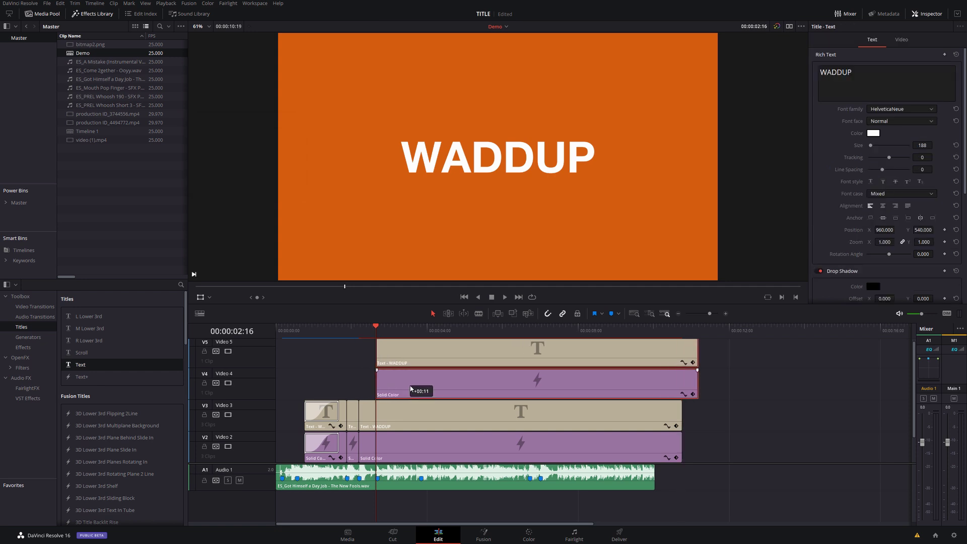
{"action": "left_click_drag", "start_coordinate": [411, 388], "coordinate": [416, 388]}
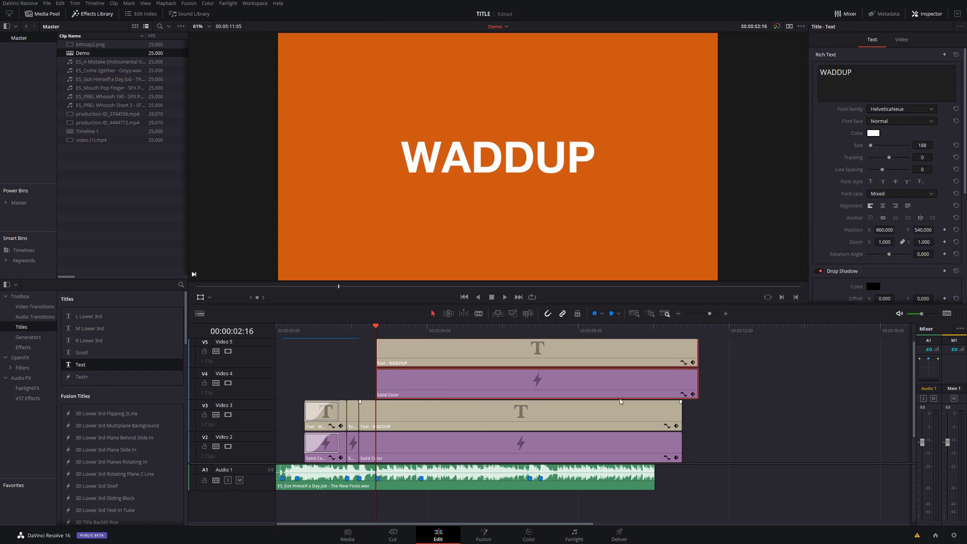
{"action": "left_click", "coordinate": [401, 389]}
Set the Video 4 Solid Color copy to deep purple
{"action": "left_click", "coordinate": [874, 67]}
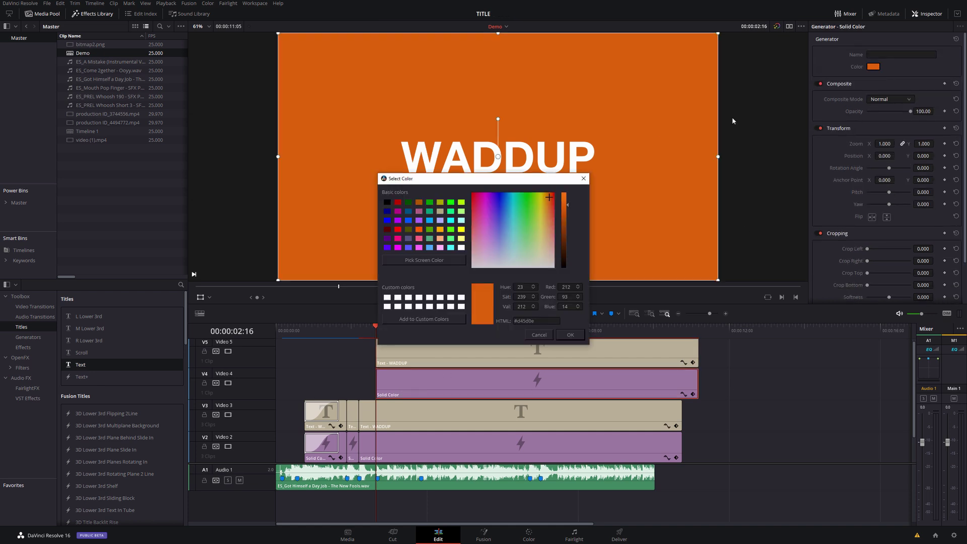
{"action": "left_click_drag", "start_coordinate": [527, 200], "coordinate": [487, 221]}
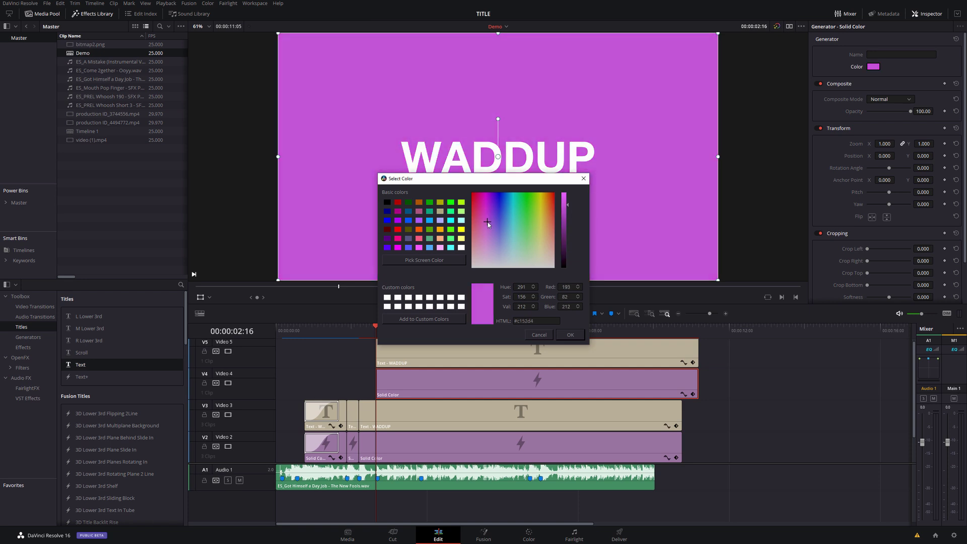
{"action": "left_click", "coordinate": [563, 233]}
{"action": "left_click", "coordinate": [570, 334]}
Make the Video 5 WADDUP text copy yellow (#ffff33)
{"action": "left_click", "coordinate": [396, 351]}
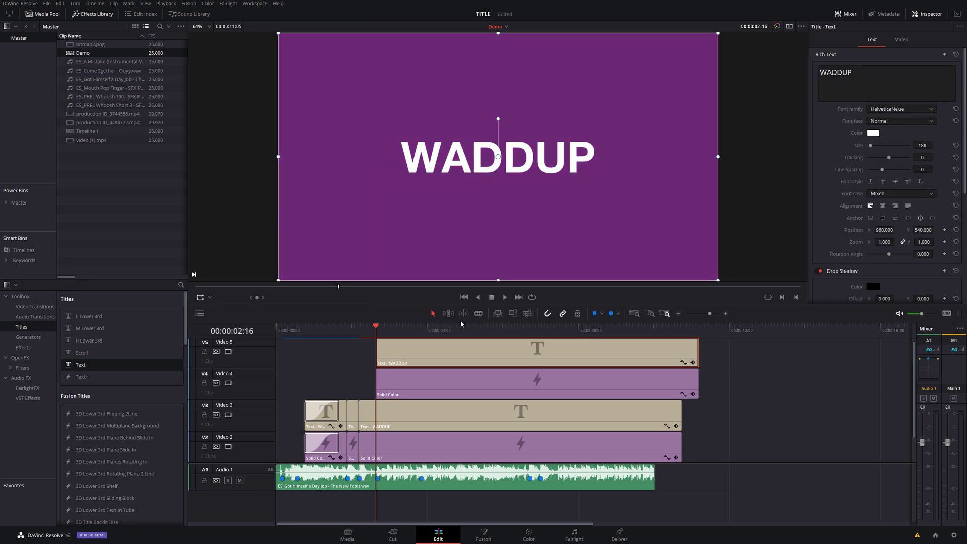
{"action": "left_click", "coordinate": [867, 133]}
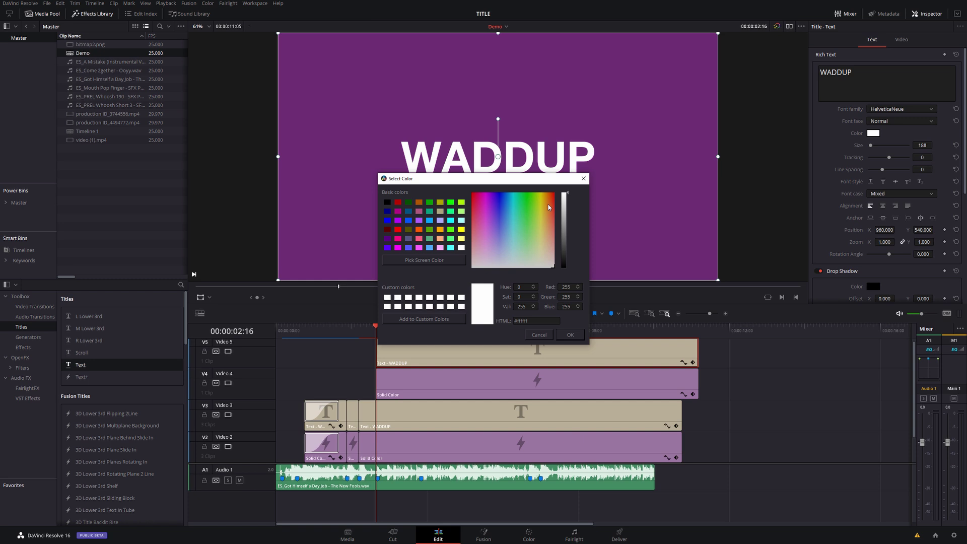
{"action": "left_click_drag", "start_coordinate": [554, 193], "coordinate": [561, 249]}
{"action": "left_click_drag", "start_coordinate": [491, 212], "coordinate": [540, 207]}
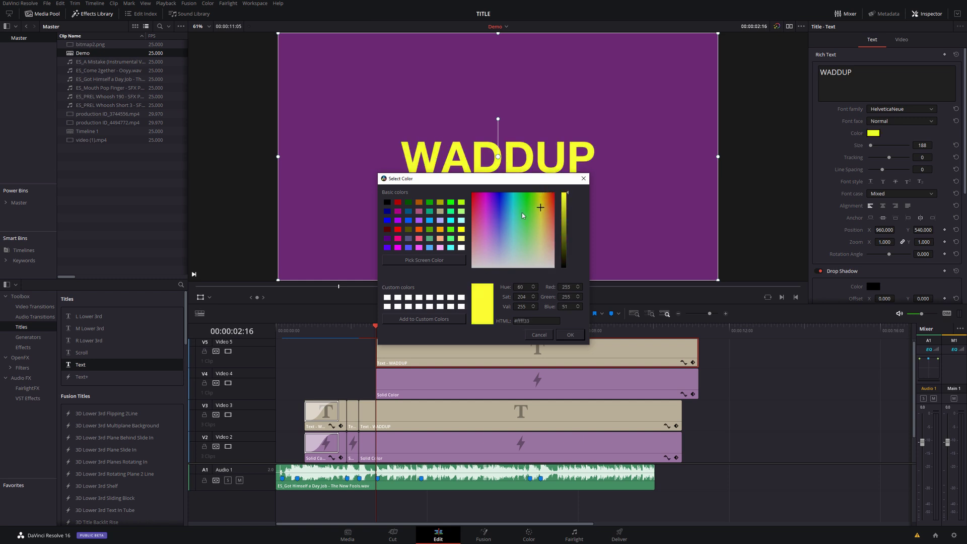
{"action": "left_click", "coordinate": [565, 335]}
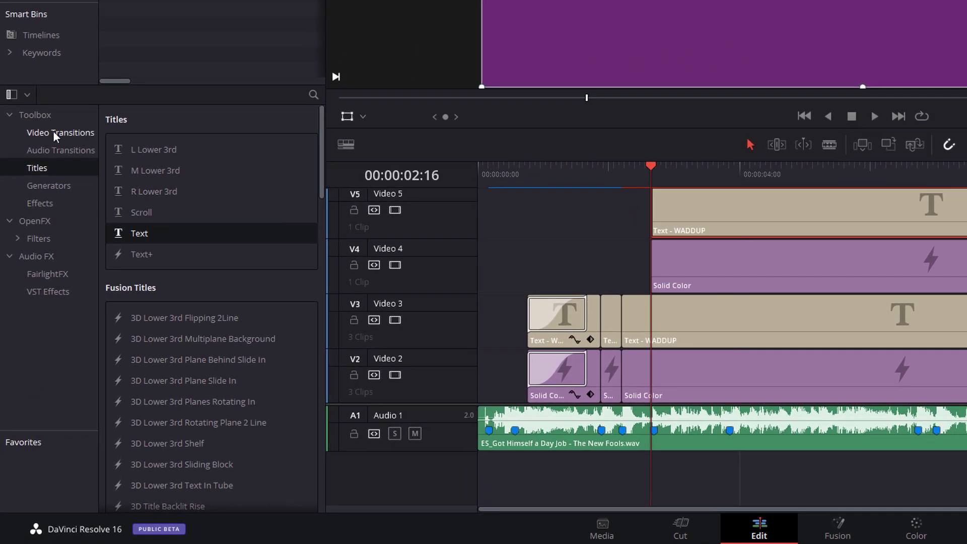
Drop Shape > Barn Door onto the purple Video 4 clip's start and play it back
{"action": "left_click", "coordinate": [52, 131]}
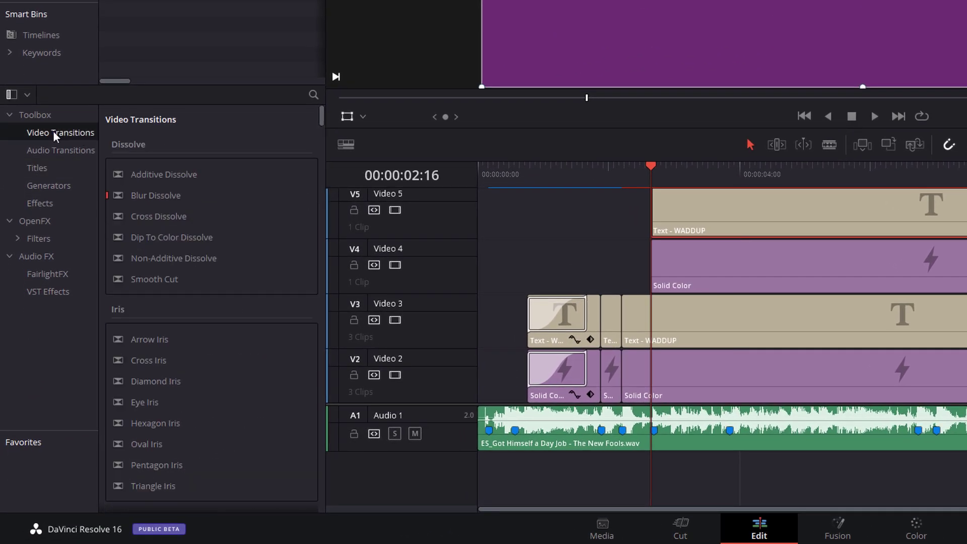
{"action": "scroll", "coordinate": [213, 249], "scroll_direction": "down", "scroll_amount": 5}
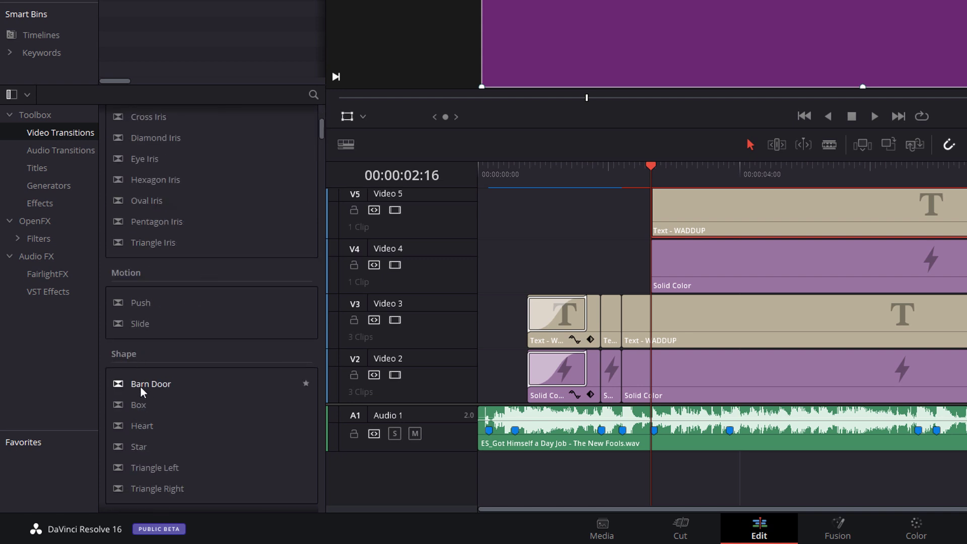
{"action": "left_click_drag", "start_coordinate": [137, 392], "coordinate": [668, 270]}
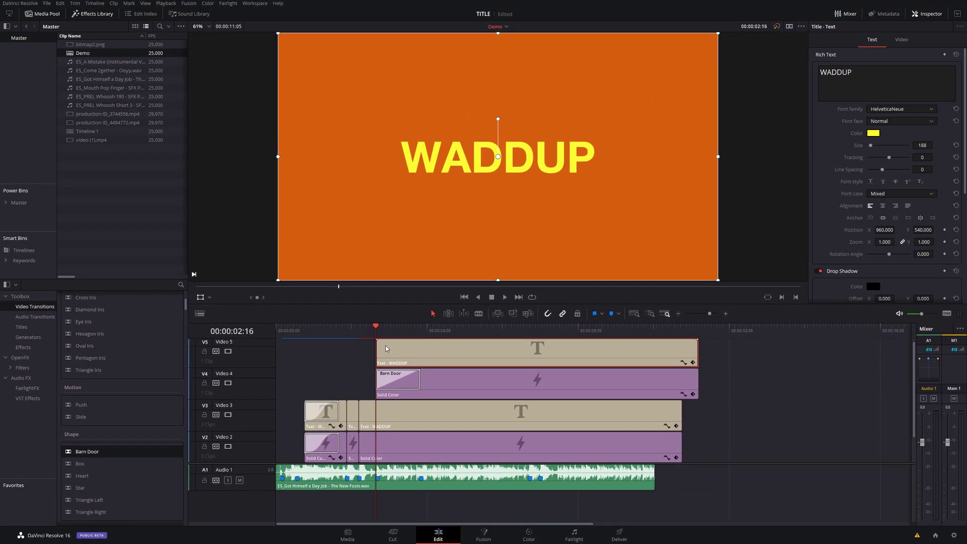
{"action": "key", "text": "space"}
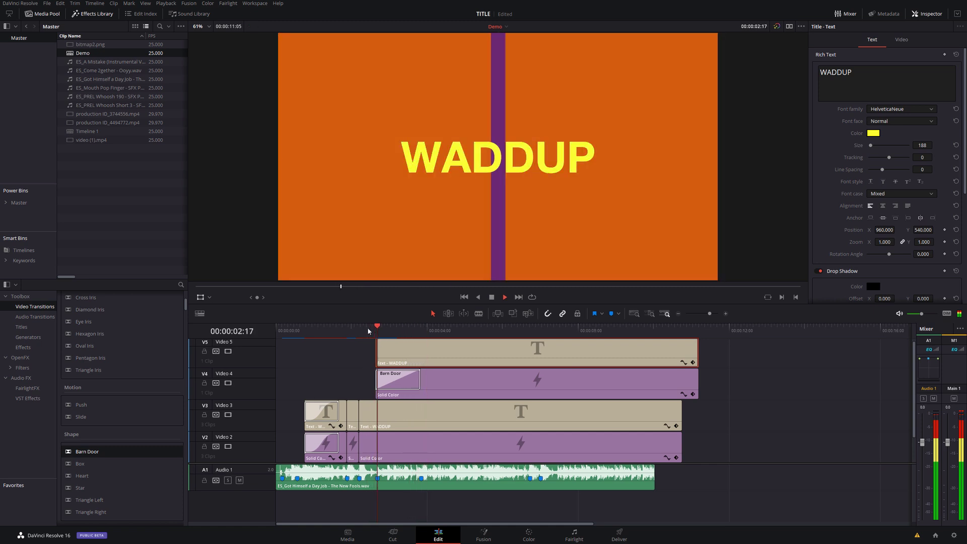
{"action": "key", "text": "space"}
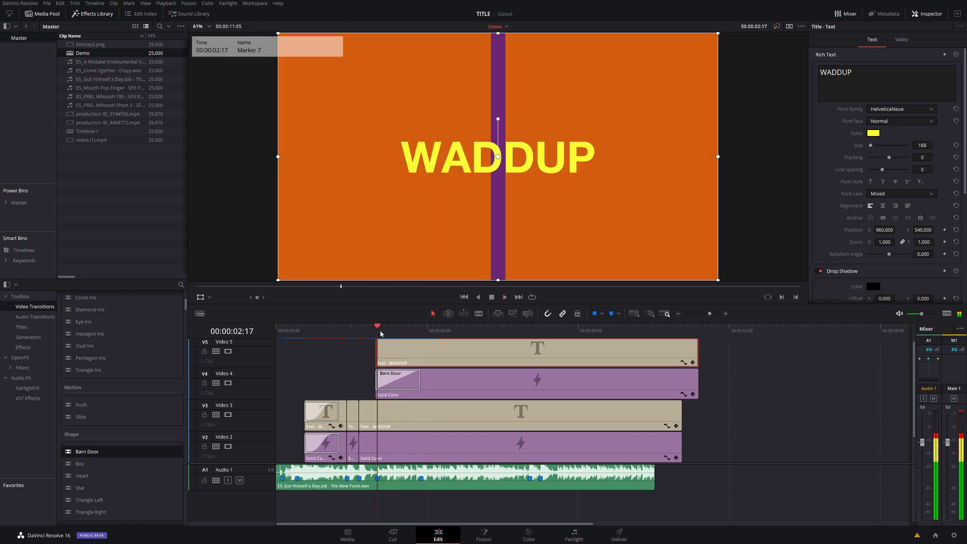
{"action": "key", "text": "space"}
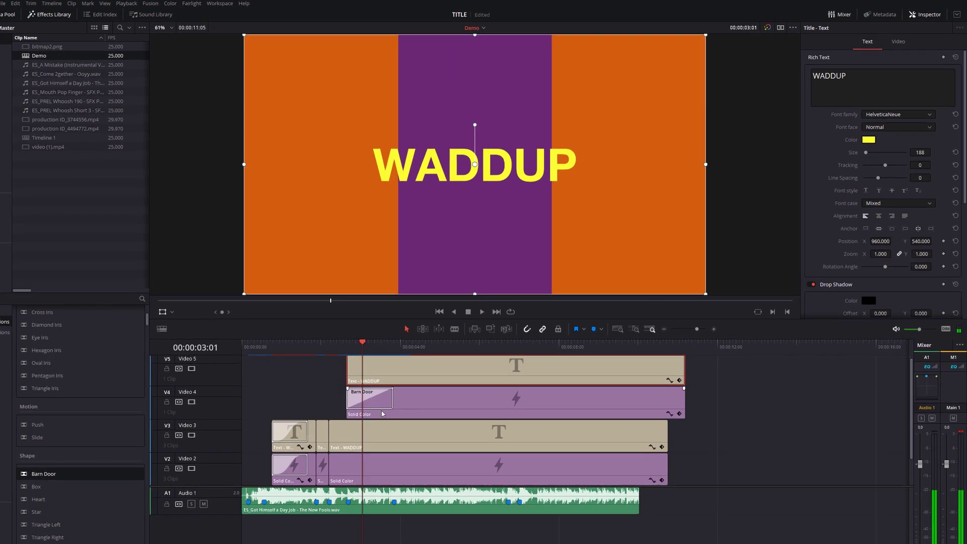
Set the Barn Door transition to ease in and out and play it
{"action": "left_click", "coordinate": [375, 401]}
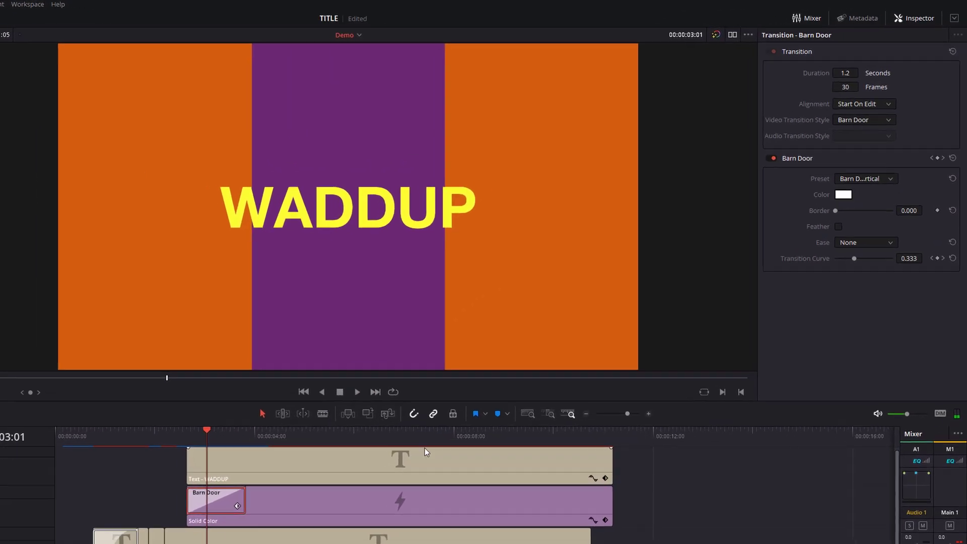
{"action": "left_click", "coordinate": [873, 194]}
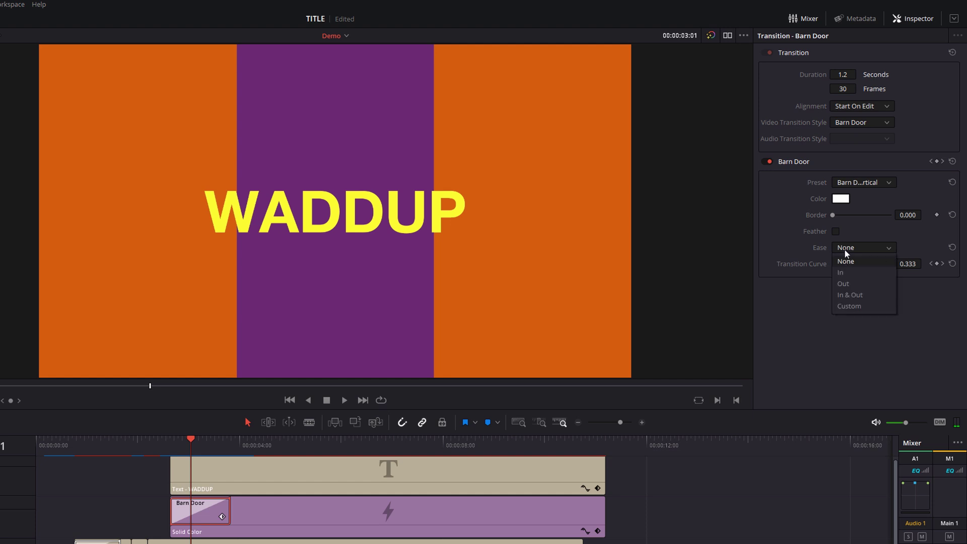
{"action": "left_click", "coordinate": [856, 295]}
{"action": "left_click_drag", "start_coordinate": [192, 440], "coordinate": [176, 445]}
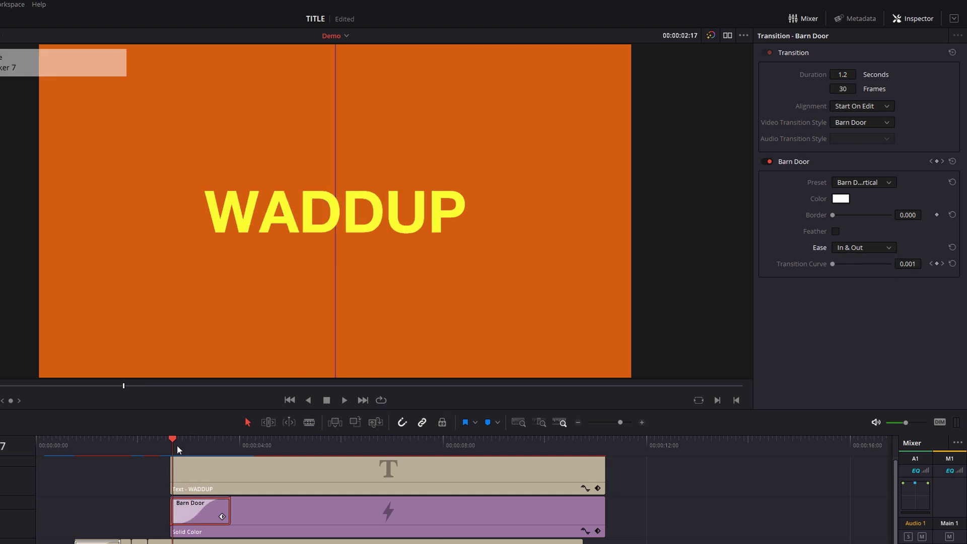
{"action": "key", "text": "space"}
Shorten the Barn Door to 1 second and give it a 138.240 white border
{"action": "left_click_drag", "start_coordinate": [230, 509], "coordinate": [218, 509]}
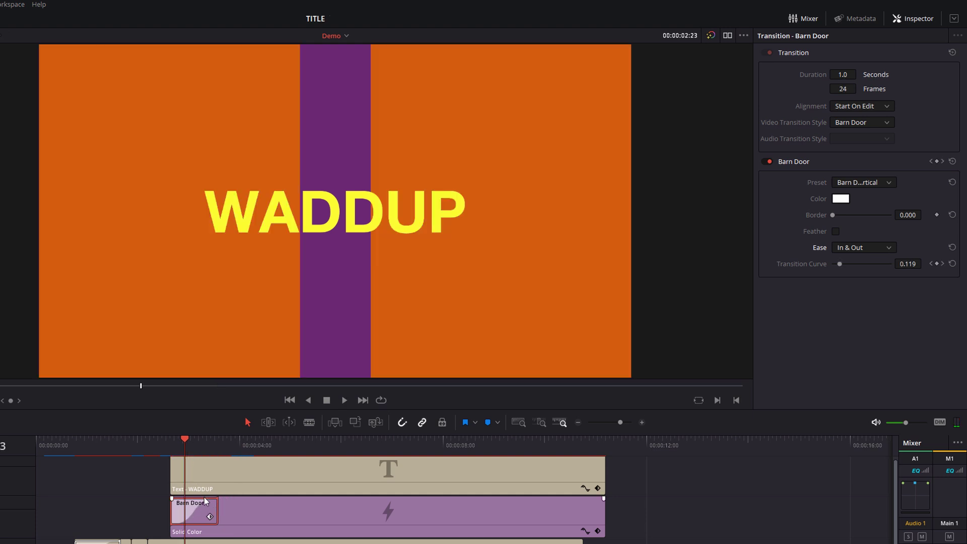
{"action": "left_click_drag", "start_coordinate": [828, 217], "coordinate": [850, 216]}
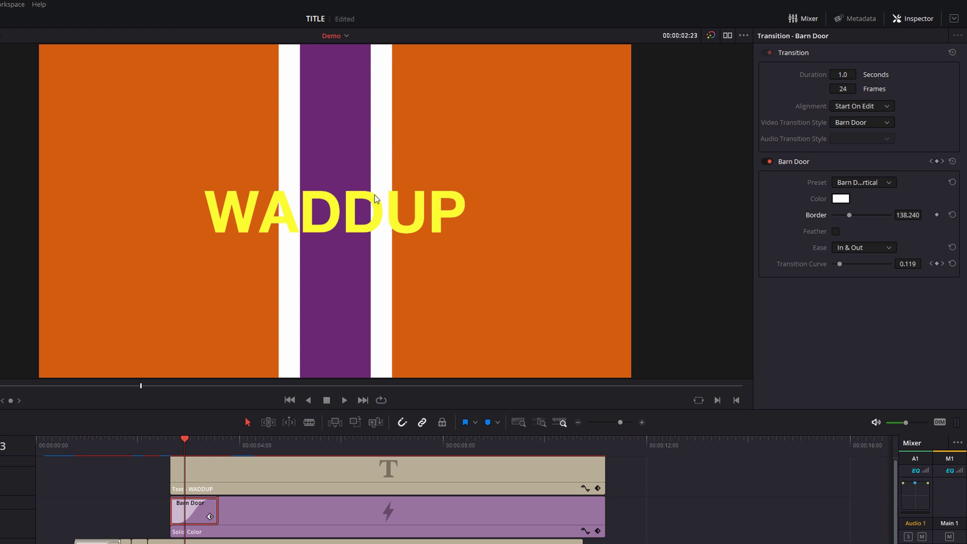
{"action": "left_click_drag", "start_coordinate": [180, 446], "coordinate": [173, 434]}
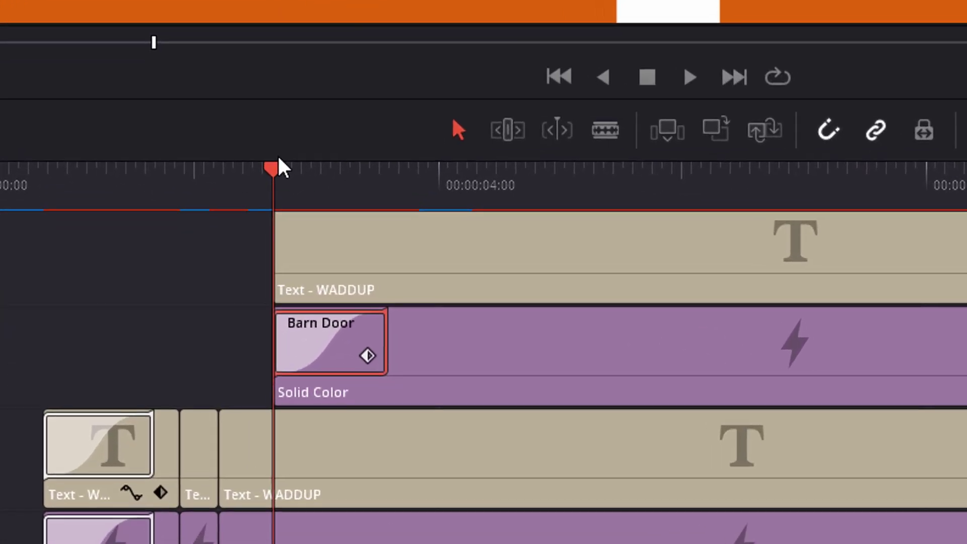
Keyframe the Barn Door border from 0 at the transition start to 480 at its end
{"action": "left_click_drag", "start_coordinate": [172, 433], "coordinate": [194, 446]}
{"action": "left_click_drag", "start_coordinate": [330, 180], "coordinate": [277, 181]}
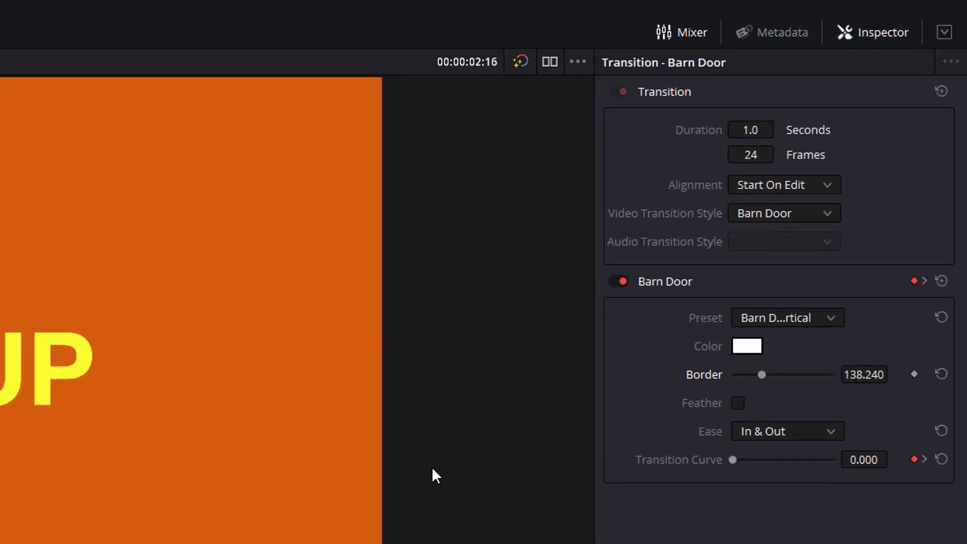
{"action": "left_click_drag", "start_coordinate": [762, 377], "coordinate": [729, 376]}
{"action": "left_click", "coordinate": [914, 374]}
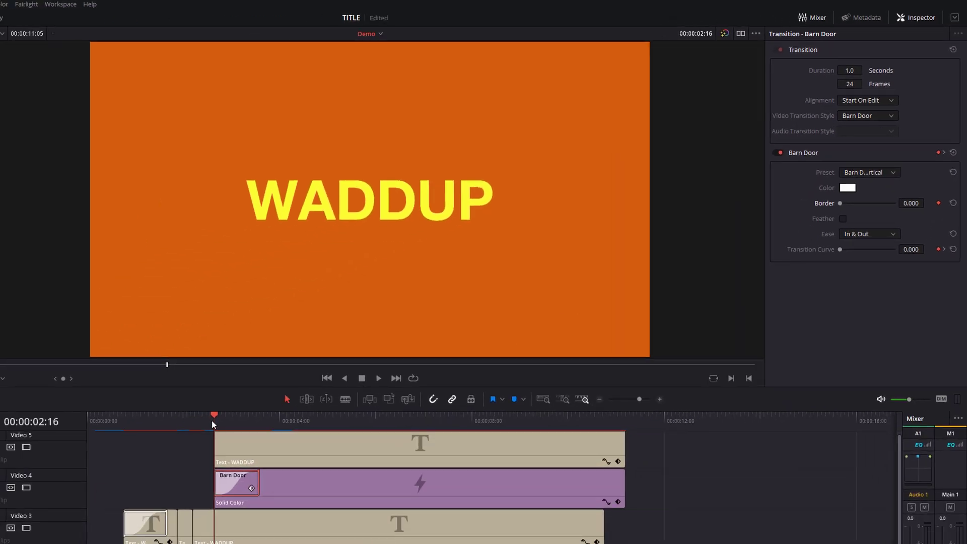
{"action": "left_click_drag", "start_coordinate": [211, 421], "coordinate": [254, 424]}
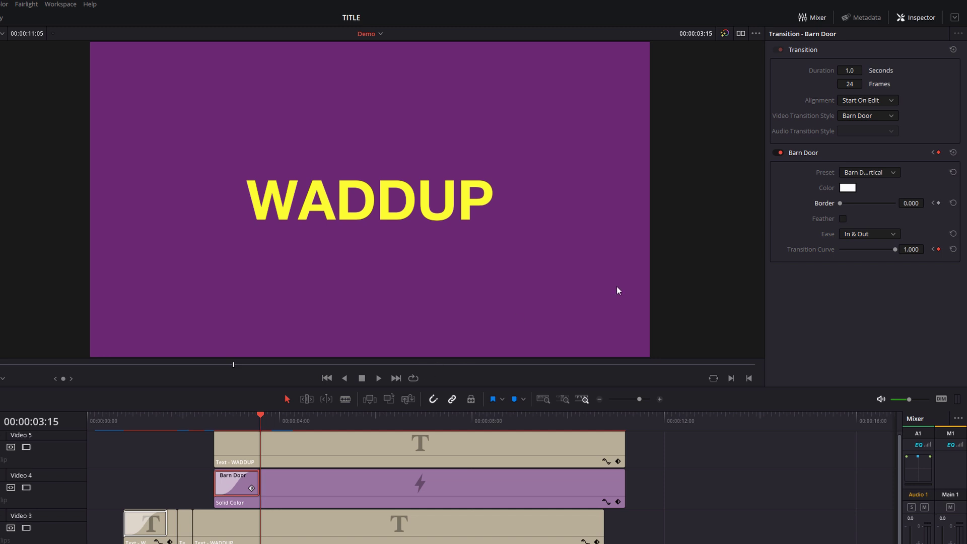
{"action": "left_click_drag", "start_coordinate": [839, 203], "coordinate": [926, 201]}
{"action": "mouse_move", "coordinate": [257, 425]}
{"action": "left_mouse_down"}
{"action": "mouse_move", "coordinate": [214, 424]}
{"action": "mouse_move", "coordinate": [249, 433]}
{"action": "mouse_move", "coordinate": [182, 426]}
{"action": "left_mouse_up"}
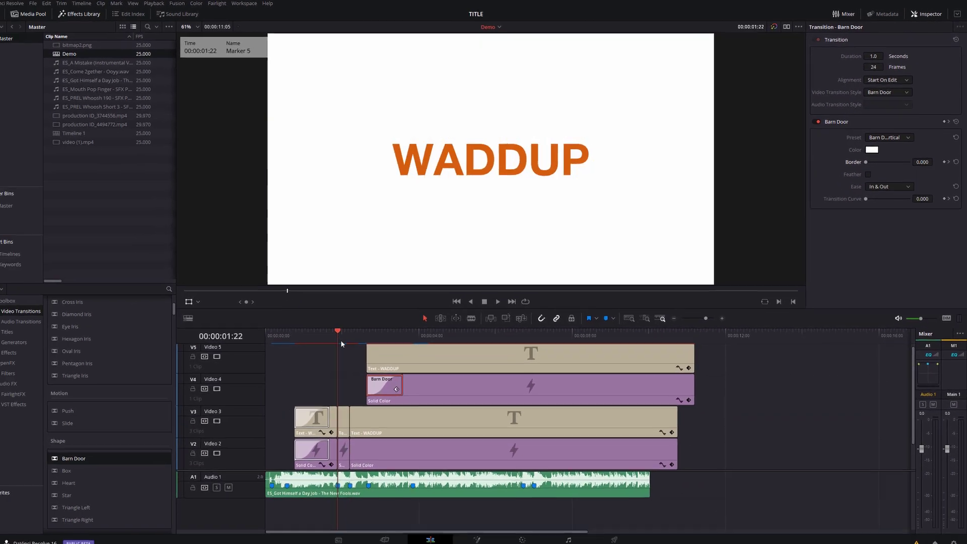
Play back the animated Barn Door wipe
{"action": "key", "text": "space"}
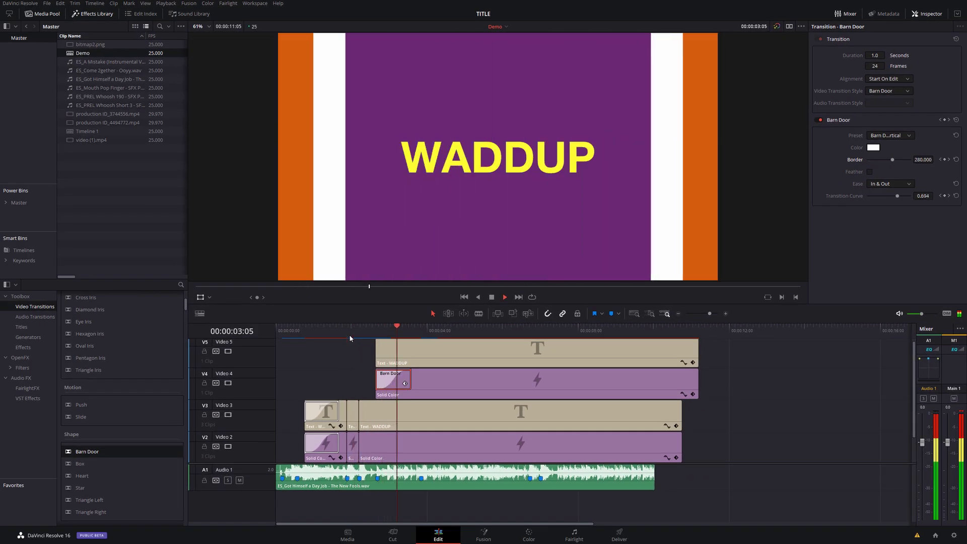
{"action": "left_click", "coordinate": [365, 336]}
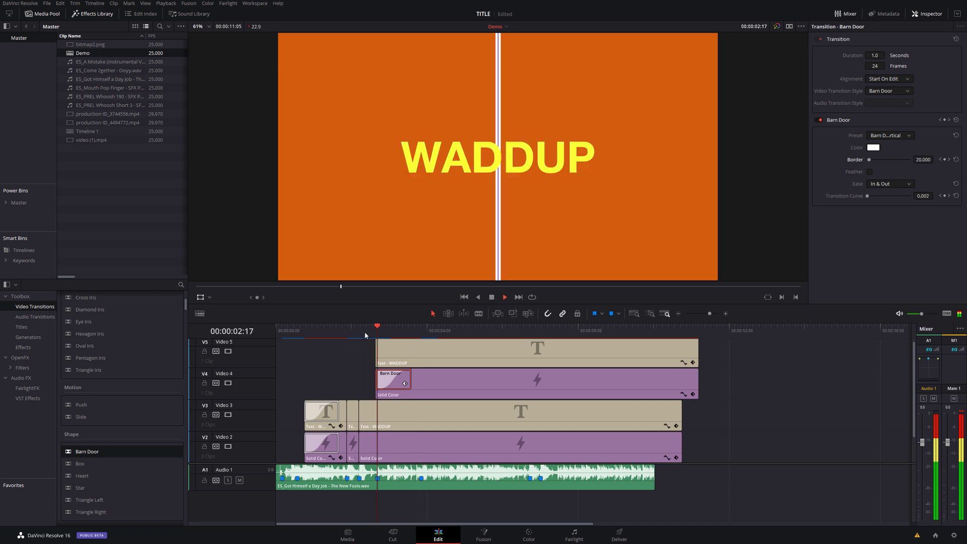
{"action": "key", "text": "space"}
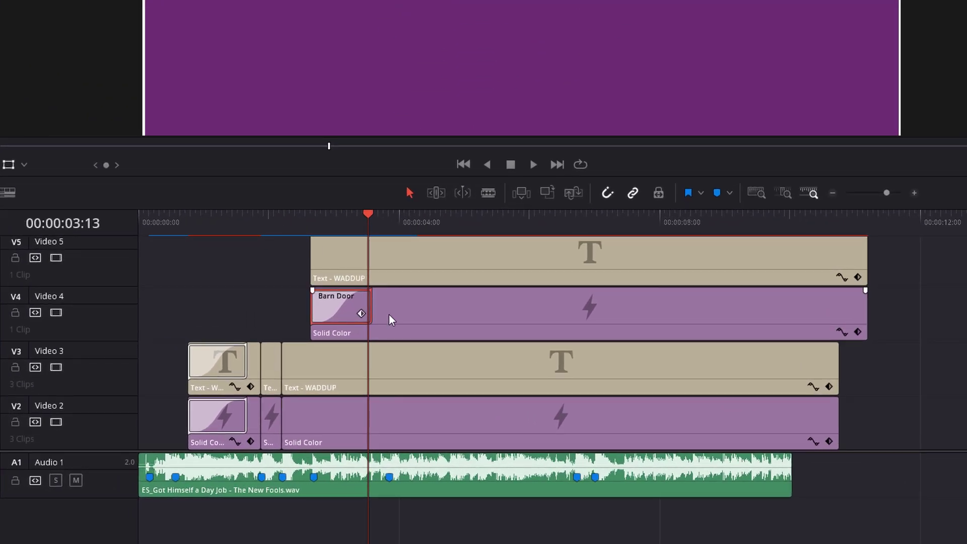
Copy the Barn Door onto the Video 5 title and change its text to ALEX
{"action": "left_click_drag", "start_coordinate": [338, 315], "coordinate": [337, 281]}
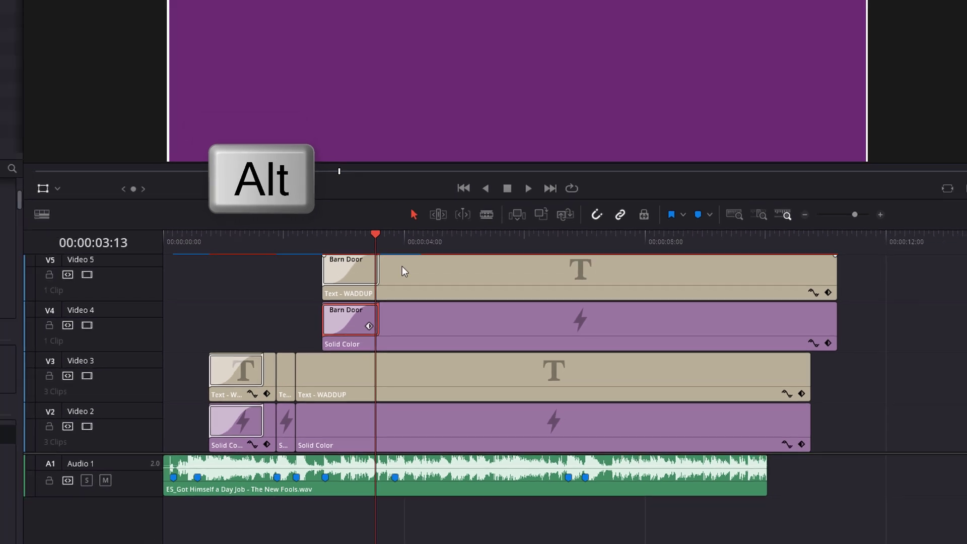
{"action": "left_click", "coordinate": [401, 271]}
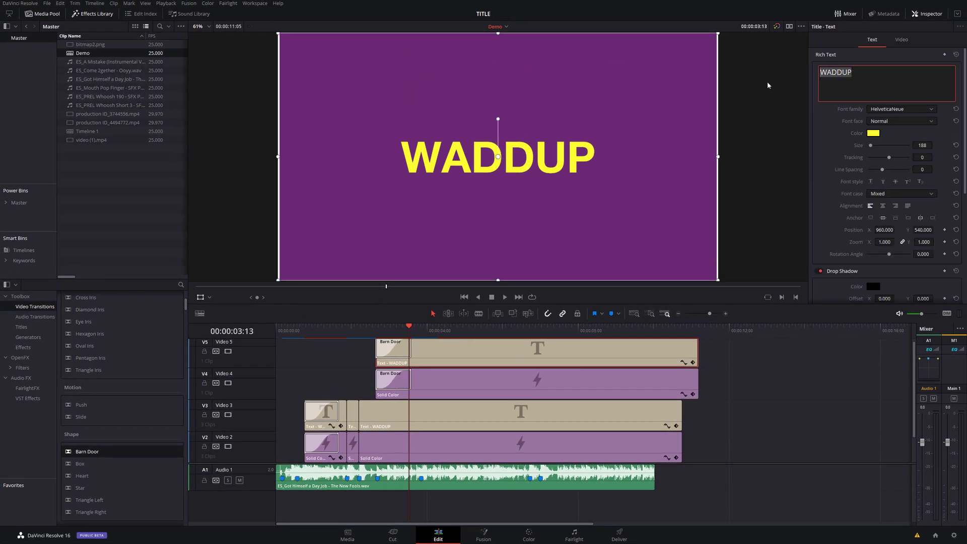
{"action": "key", "text": "End"}
{"action": "key", "text": "BackSpace"}
{"action": "key", "text": "BackSpace"}
{"action": "key", "text": "BackSpace"}
{"action": "key", "text": "BackSpace"}
{"action": "key", "text": "BackSpace"}
{"action": "key", "text": "BackSpace"}
{"action": "type", "text": "A"}
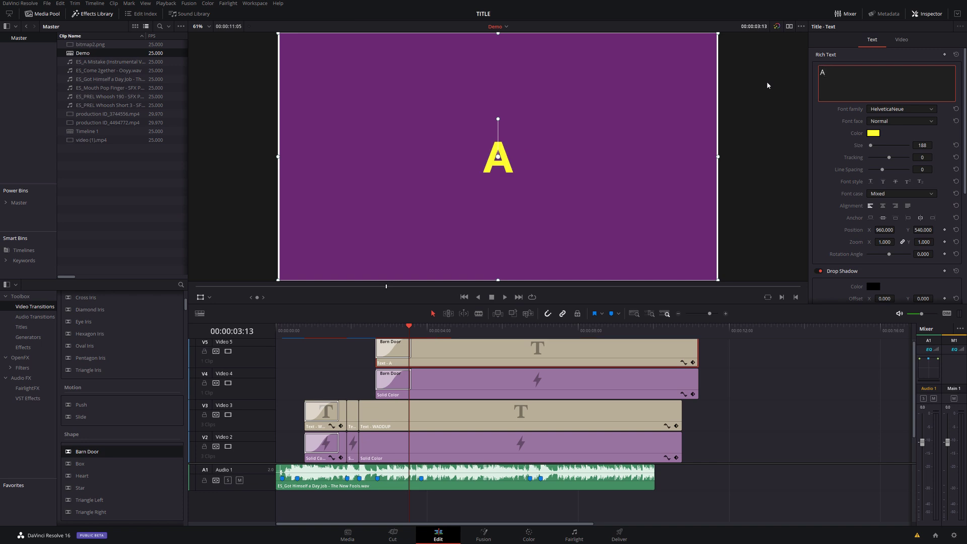
{"action": "type", "text": "LEX"}
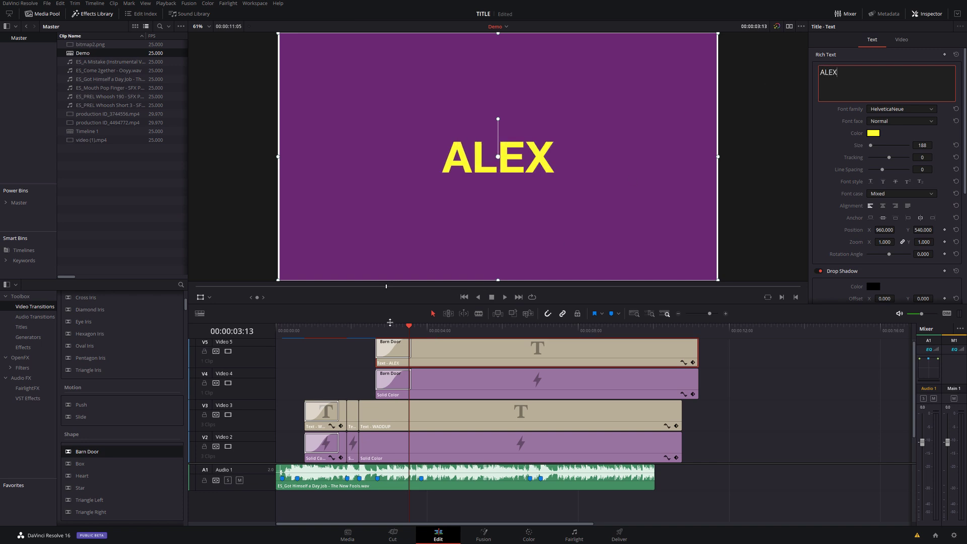
Preview the wipe into the ALEX title
{"action": "left_click_drag", "start_coordinate": [389, 322], "coordinate": [368, 328]}
{"action": "key", "text": "space"}
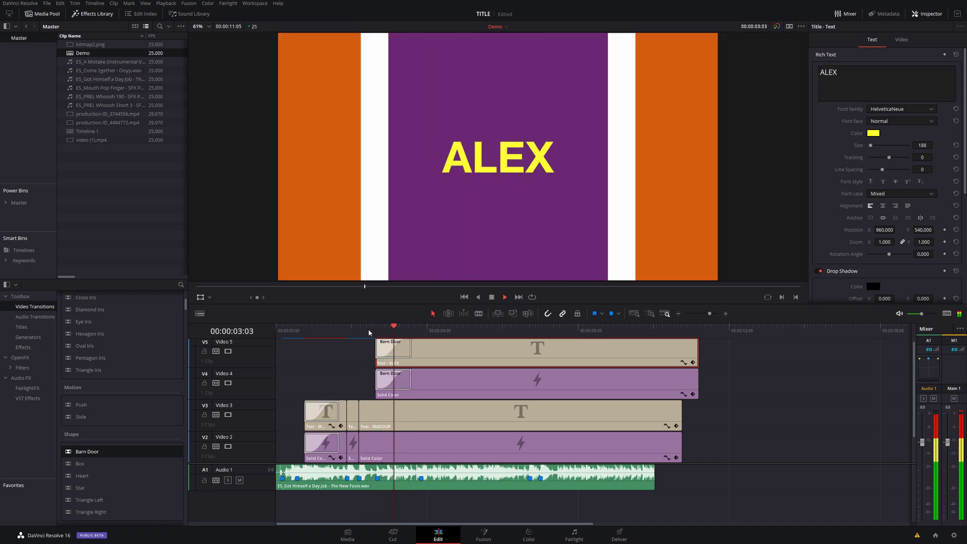
{"action": "key", "text": "space"}
{"action": "left_click", "coordinate": [364, 330]}
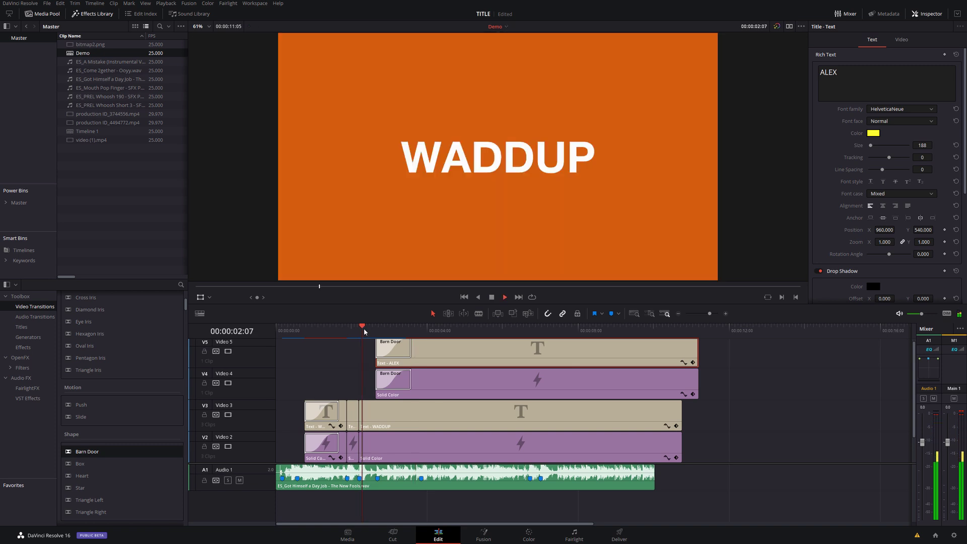
Cut the lower WADDUP title on Video 3 where the wipe closes and delete the remainder
{"action": "key", "text": "space"}
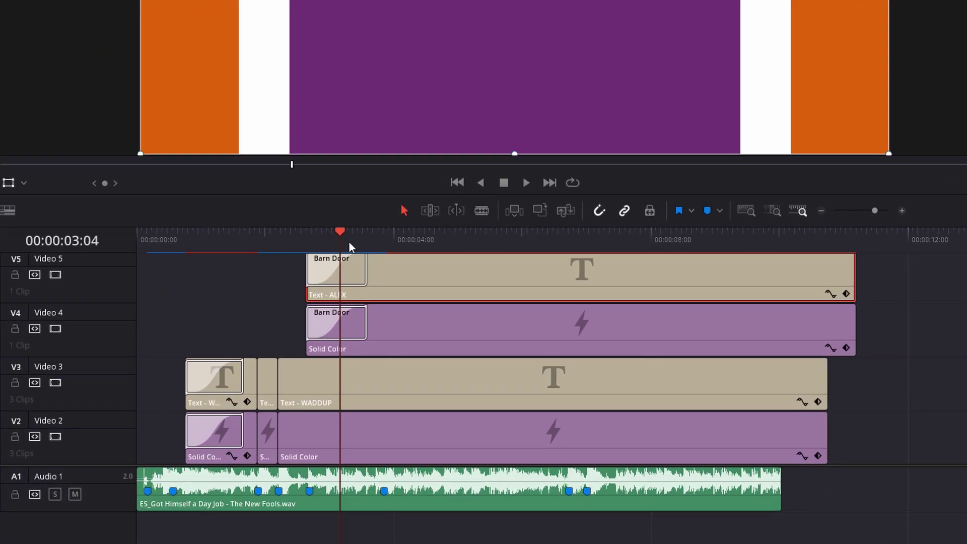
{"action": "left_click", "coordinate": [398, 329]}
{"action": "left_click_drag", "start_coordinate": [345, 237], "coordinate": [366, 238]}
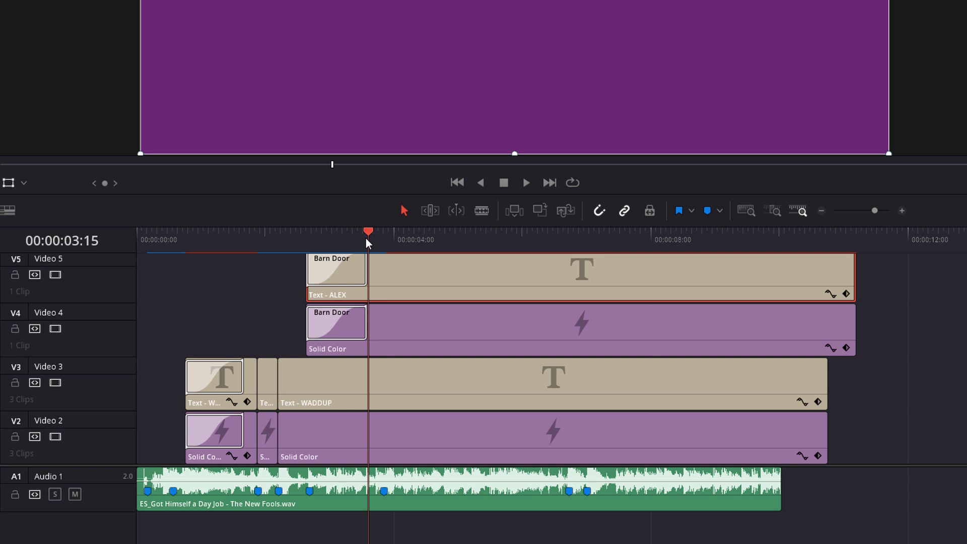
{"action": "left_click", "coordinate": [328, 384]}
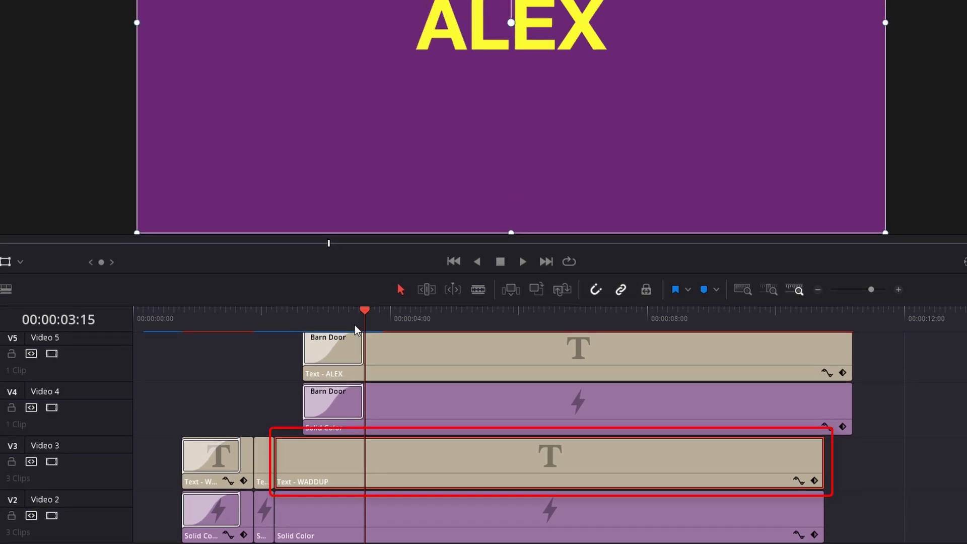
{"action": "mouse_move", "coordinate": [337, 240]}
{"action": "left_mouse_down"}
{"action": "mouse_move", "coordinate": [321, 239]}
{"action": "mouse_move", "coordinate": [333, 240]}
{"action": "left_mouse_up"}
{"action": "left_click_drag", "start_coordinate": [322, 535], "coordinate": [346, 532]}
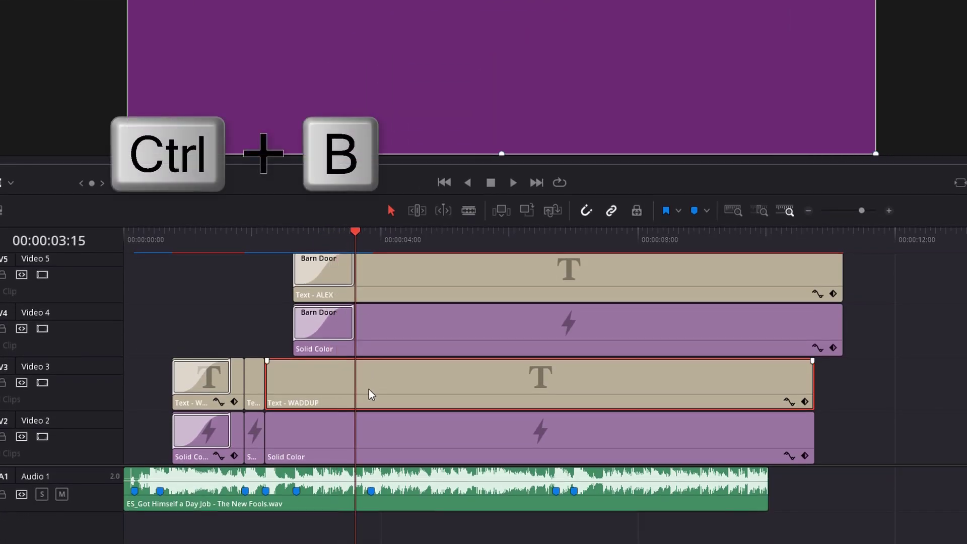
{"action": "key", "text": "ctrl+b"}
{"action": "left_click", "coordinate": [409, 391]}
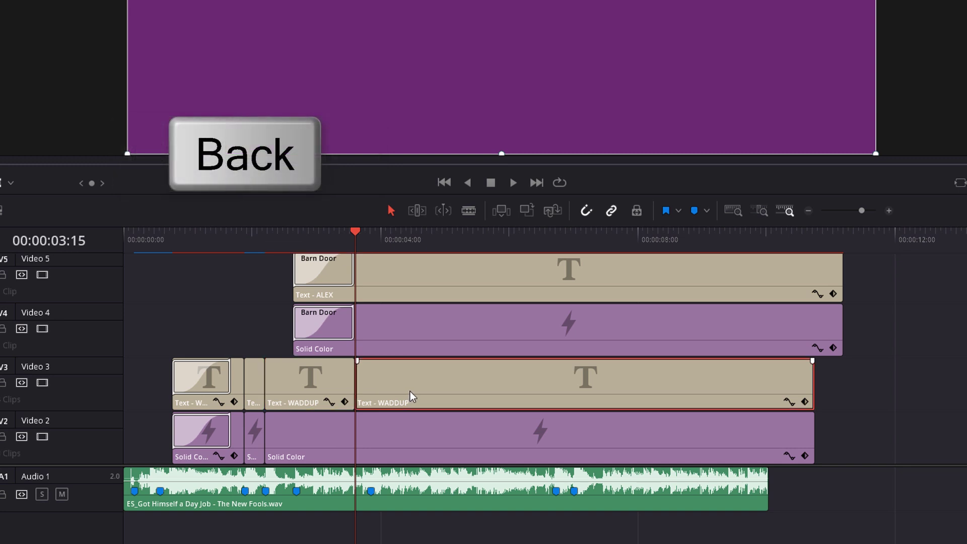
{"action": "key", "text": "BackSpace"}
Copy the Video 4 Barn Door transition onto the trimmed WADDUP title's end
{"action": "left_click", "coordinate": [334, 330]}
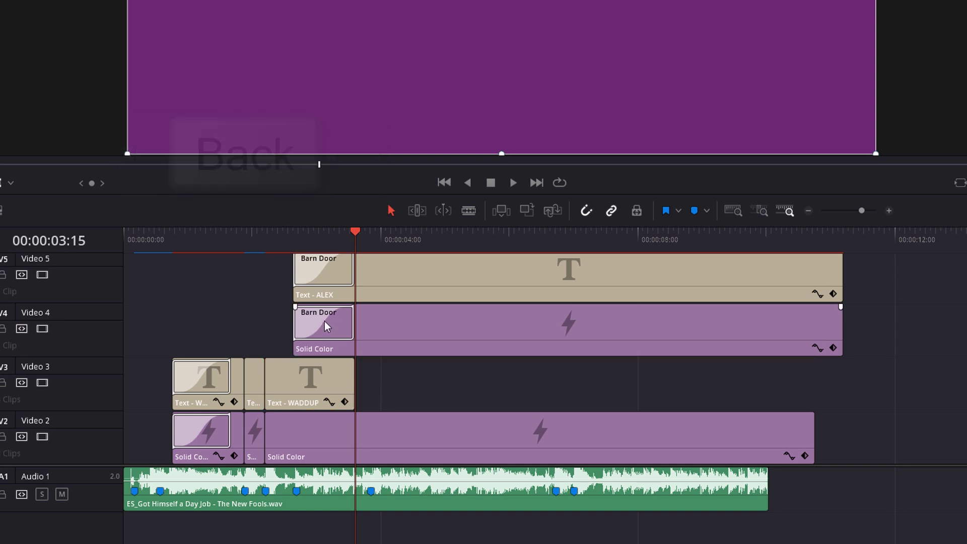
{"action": "key", "text": "alt"}
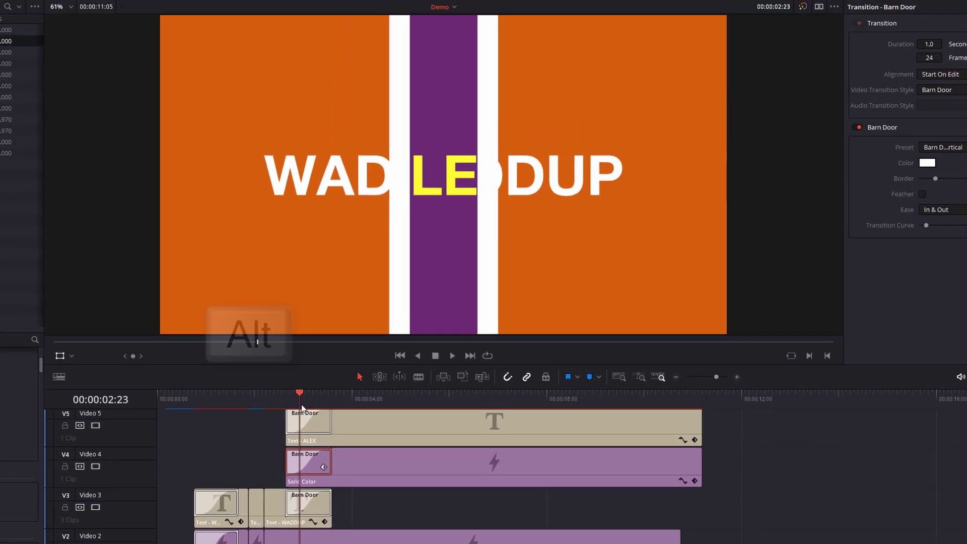
{"action": "left_click_drag", "start_coordinate": [318, 254], "coordinate": [327, 254]}
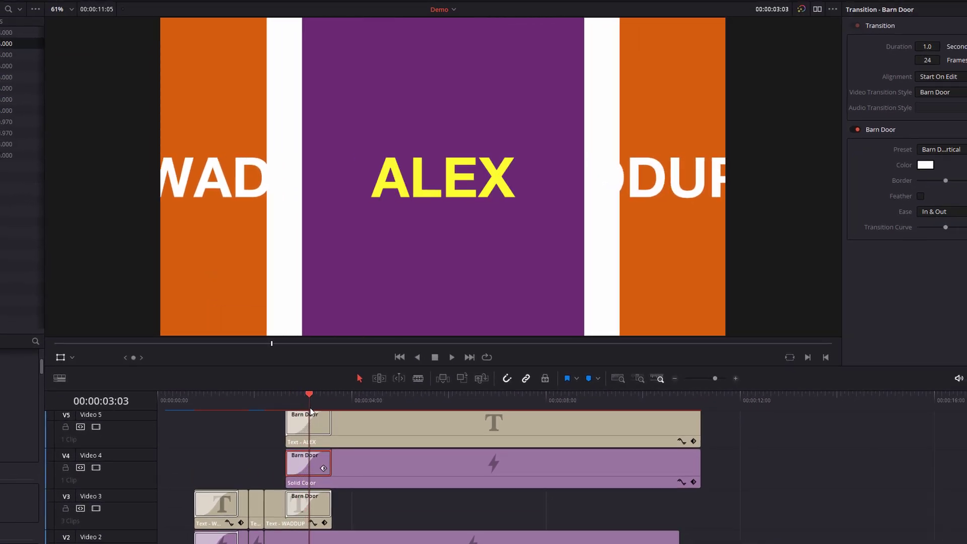
{"action": "left_click_drag", "start_coordinate": [310, 410], "coordinate": [151, 393]}
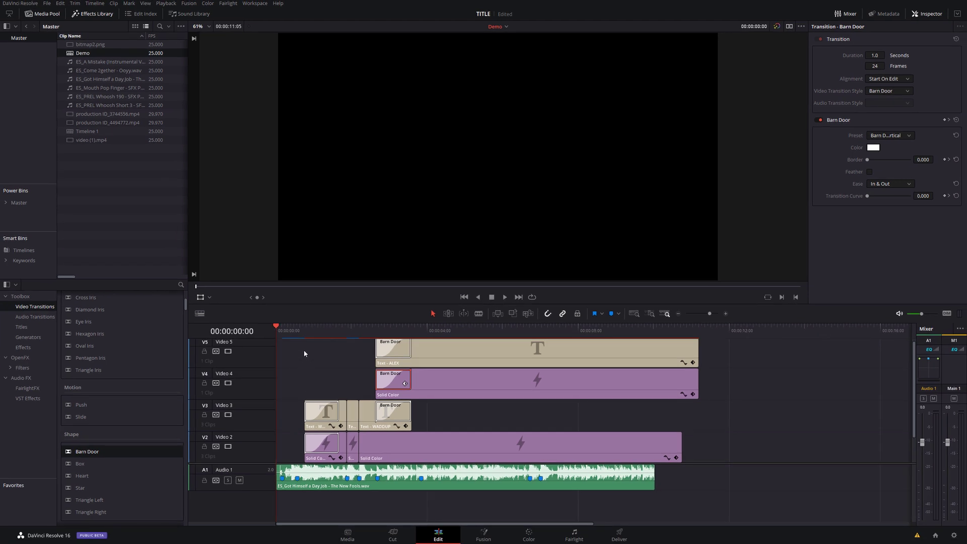
Play the intro through the ALEX wipe, then jump to Marker 8 with Video 6 and 7 visible
{"action": "key", "text": "space"}
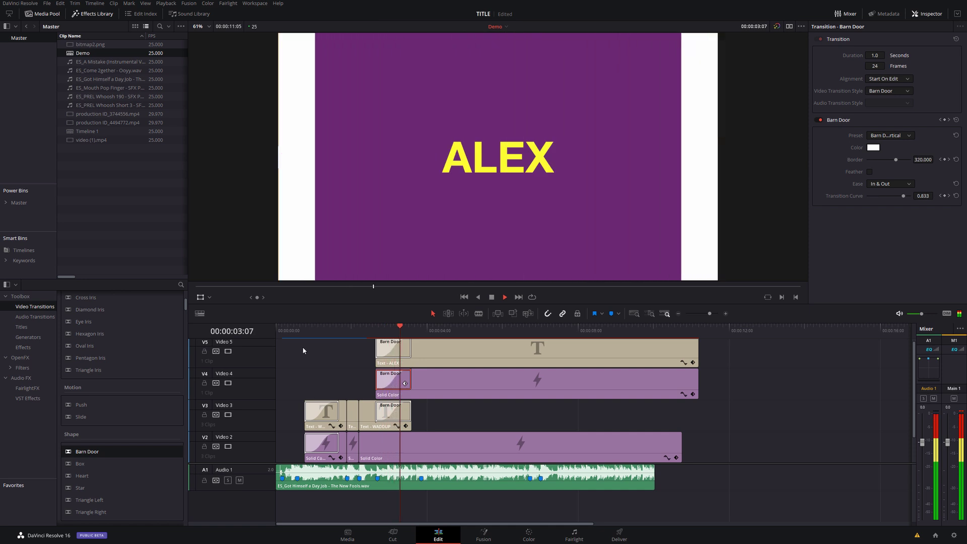
{"action": "key", "text": "space"}
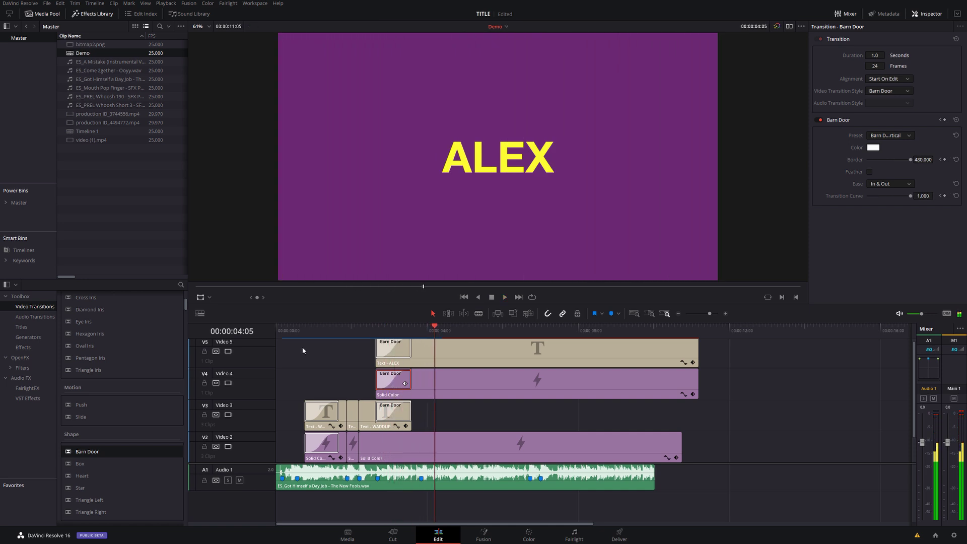
{"action": "scroll", "coordinate": [470, 381], "scroll_direction": "up", "scroll_amount": 2}
{"action": "key", "text": "shift+Up"}
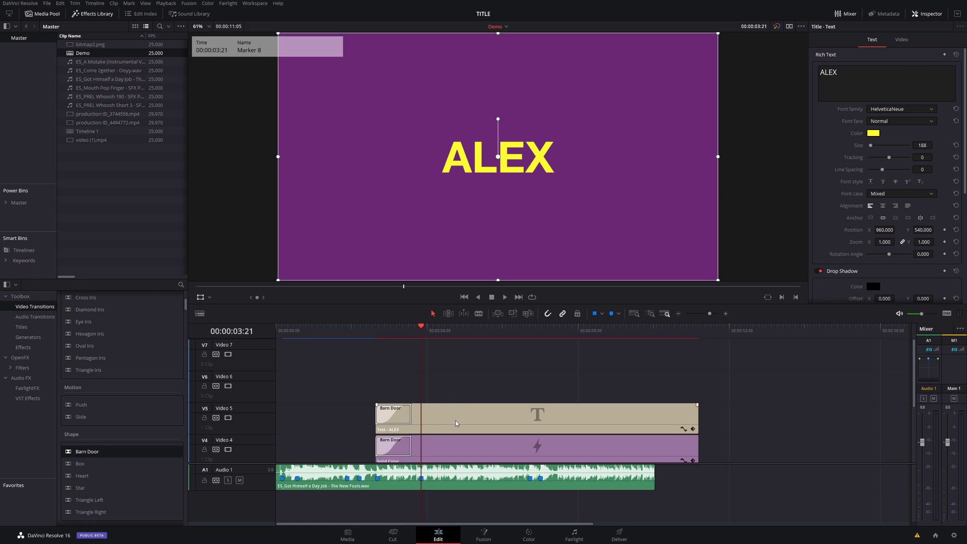
Copy the ALEX title and purple solid to Video 7 and 6 at Marker 8, deleting both copied Barn Doors
{"action": "left_click_drag", "start_coordinate": [455, 396], "coordinate": [455, 443]}
{"action": "left_click_drag", "start_coordinate": [455, 443], "coordinate": [496, 394]}
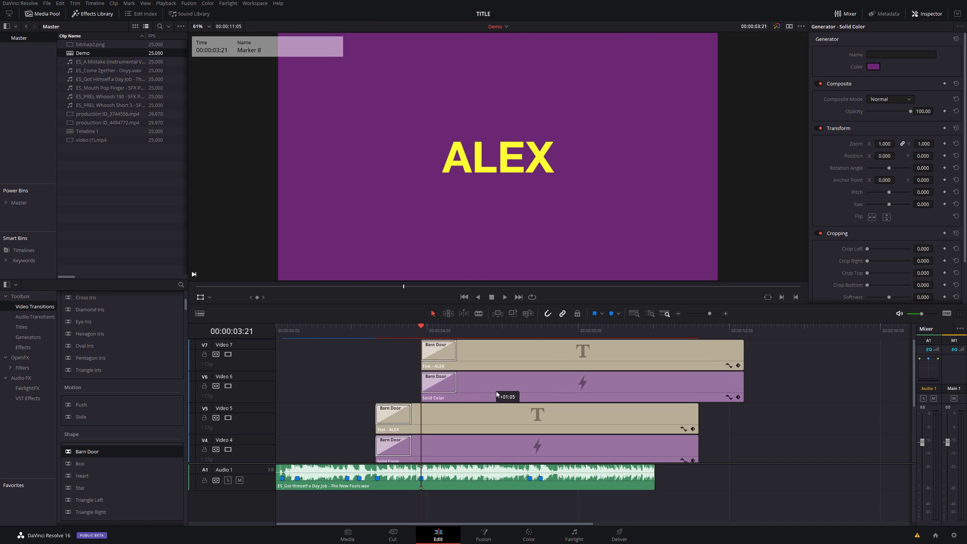
{"action": "left_click", "coordinate": [441, 386]}
{"action": "left_click", "coordinate": [437, 354]}
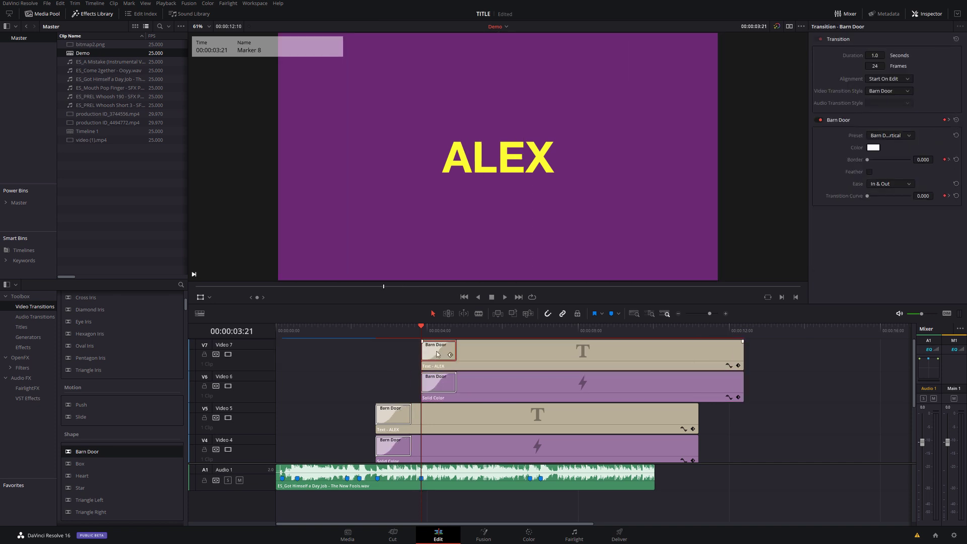
{"action": "key", "text": "Delete"}
{"action": "left_click", "coordinate": [436, 387]}
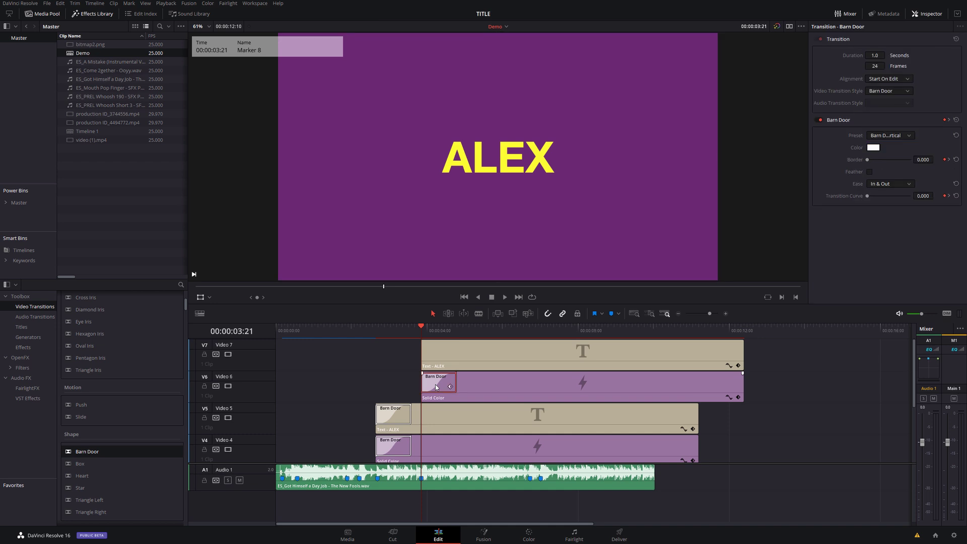
{"action": "key", "text": "Delete"}
{"action": "left_click", "coordinate": [452, 381]}
{"action": "left_click", "coordinate": [460, 331]}
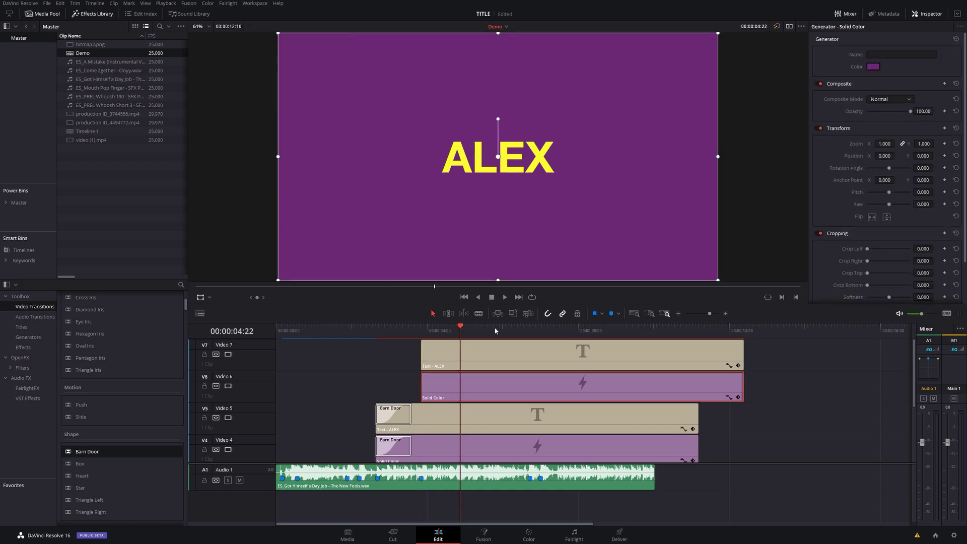
Change the copied solid colour on Video 6 to black
{"action": "left_click", "coordinate": [870, 68]}
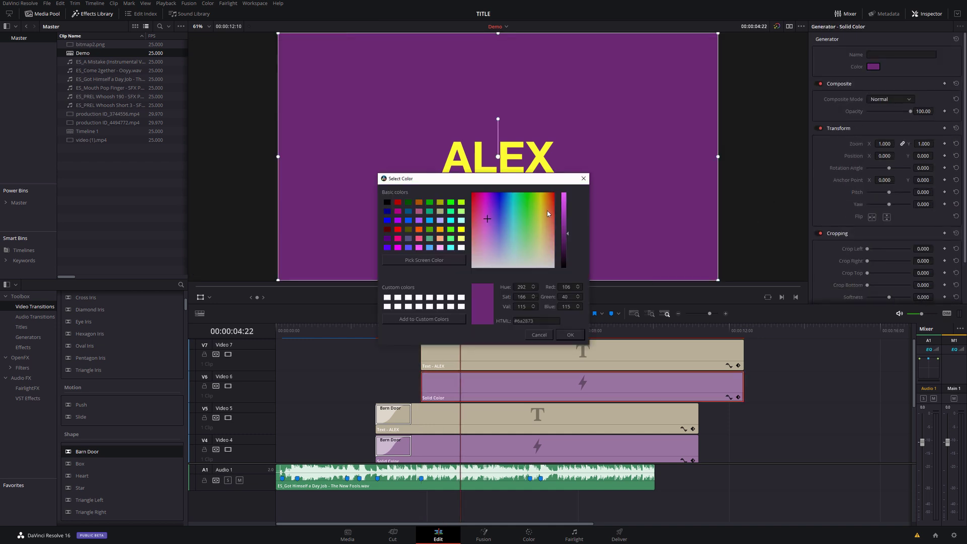
{"action": "left_click", "coordinate": [547, 210]}
{"action": "left_click_drag", "start_coordinate": [564, 233], "coordinate": [568, 329]}
{"action": "left_click", "coordinate": [558, 337]}
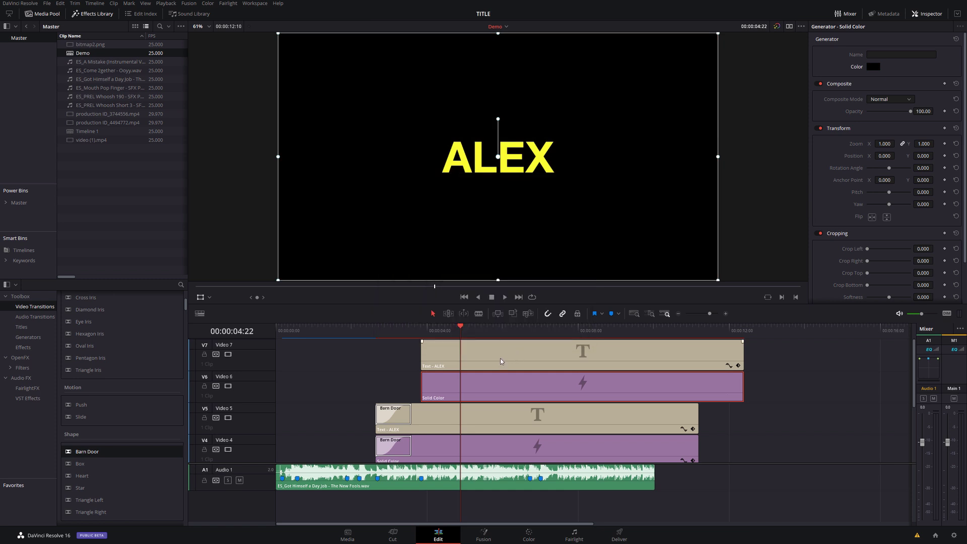
Make the copied title's text red and play back the titles
{"action": "left_click", "coordinate": [500, 358]}
{"action": "left_click", "coordinate": [873, 133]}
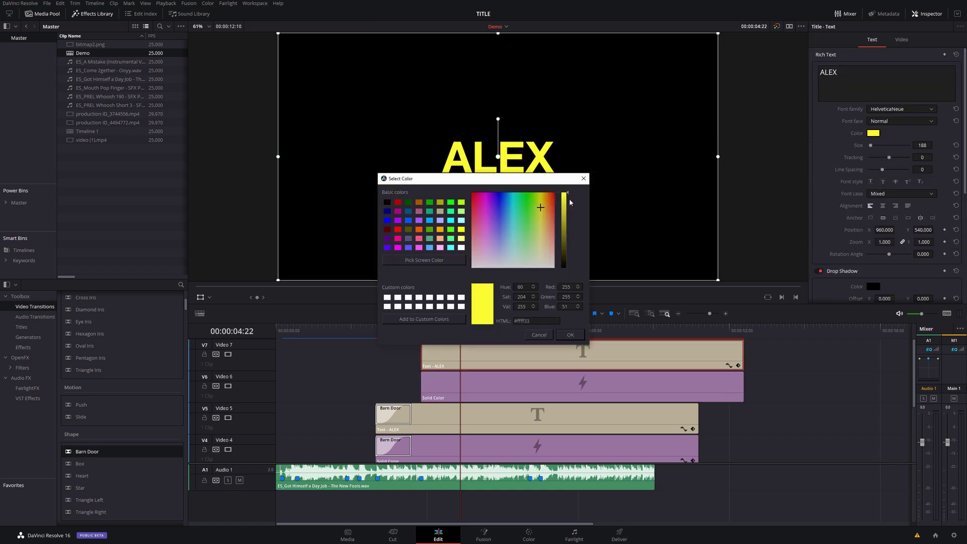
{"action": "left_click_drag", "start_coordinate": [541, 196], "coordinate": [571, 199]}
{"action": "left_click", "coordinate": [570, 334]}
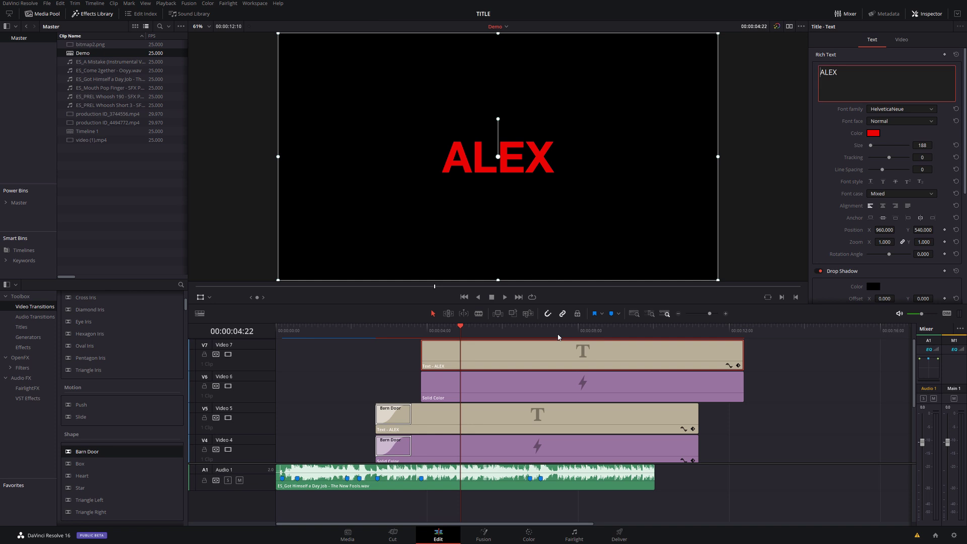
{"action": "left_click", "coordinate": [404, 333]}
{"action": "key", "text": "space"}
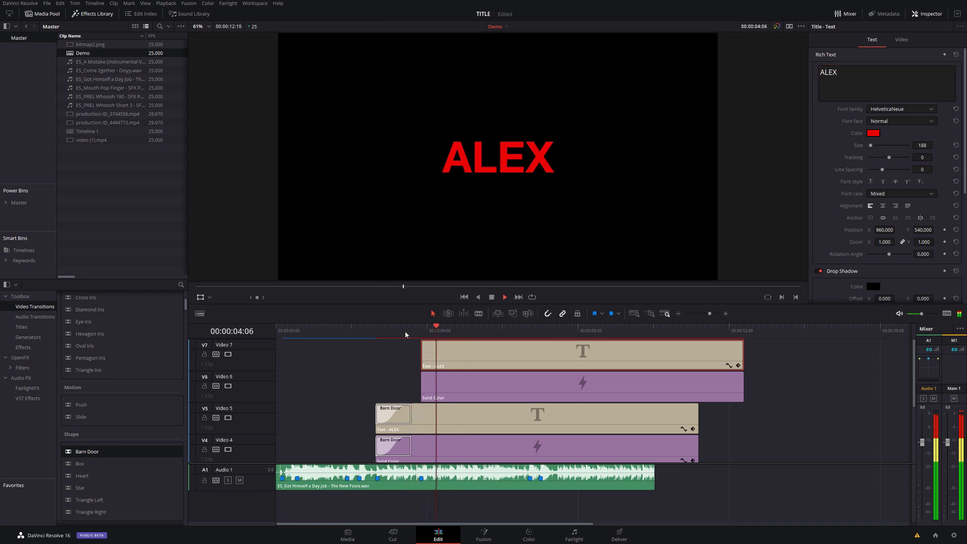
{"action": "key", "text": "space"}
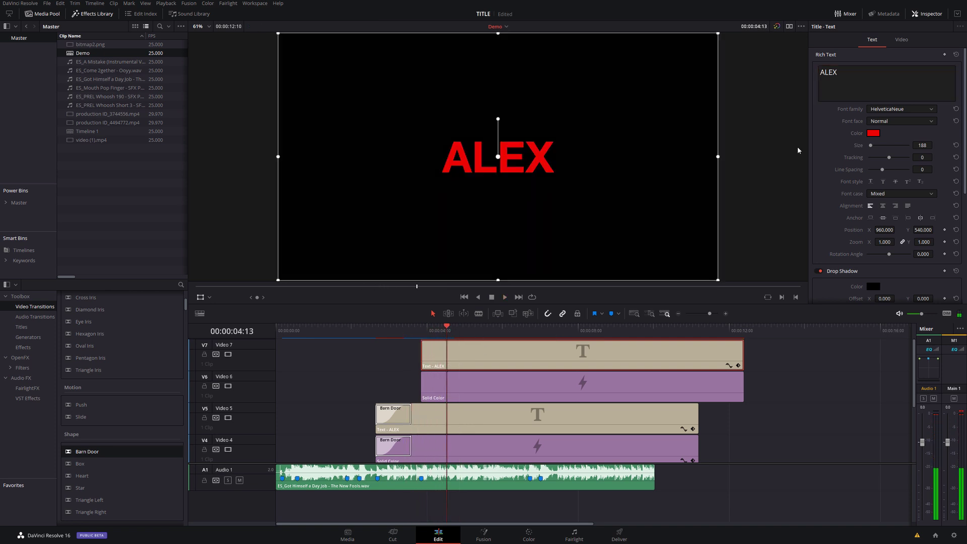
Replace the title wording ALEX with INTRO and preview it
{"action": "double_click", "coordinate": [829, 72]}
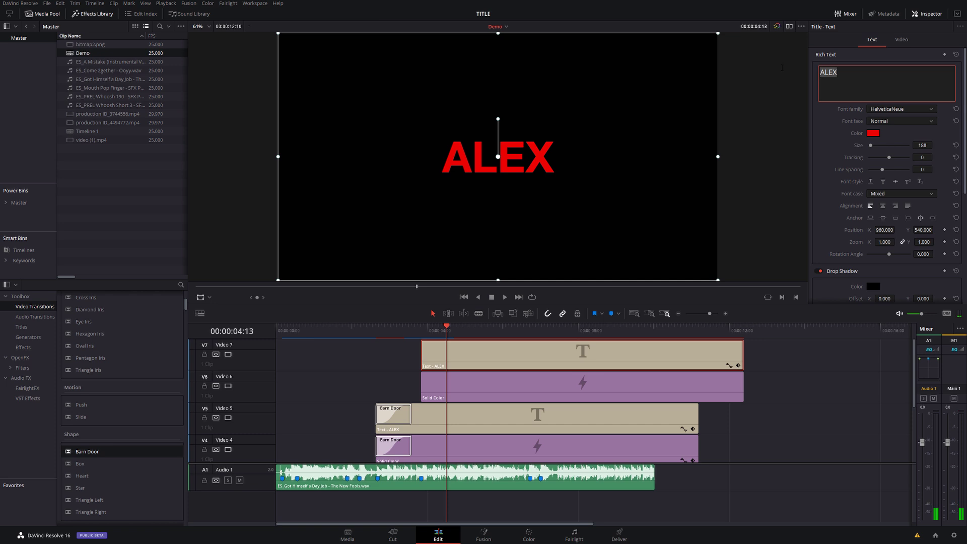
{"action": "type", "text": "INTRO"}
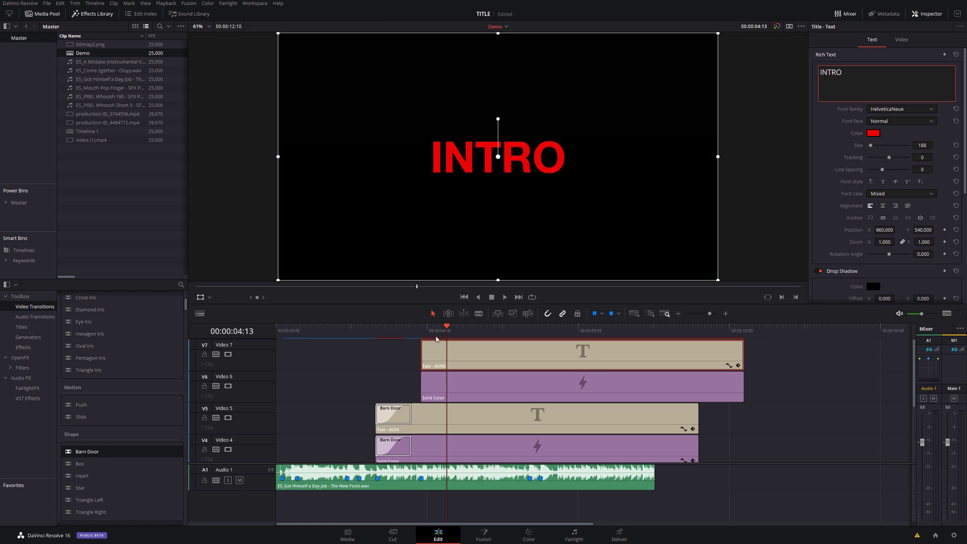
{"action": "left_click", "coordinate": [404, 330]}
{"action": "key", "text": "space"}
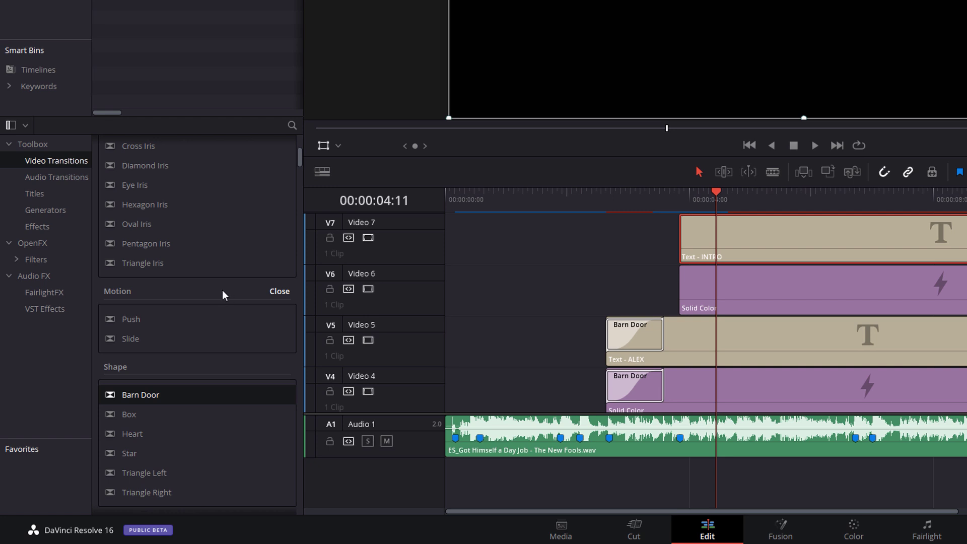
Place Edge Wipe at the start of the Video 6 Solid Color copy and play it back
{"action": "scroll", "coordinate": [166, 296], "scroll_direction": "down", "scroll_amount": 5}
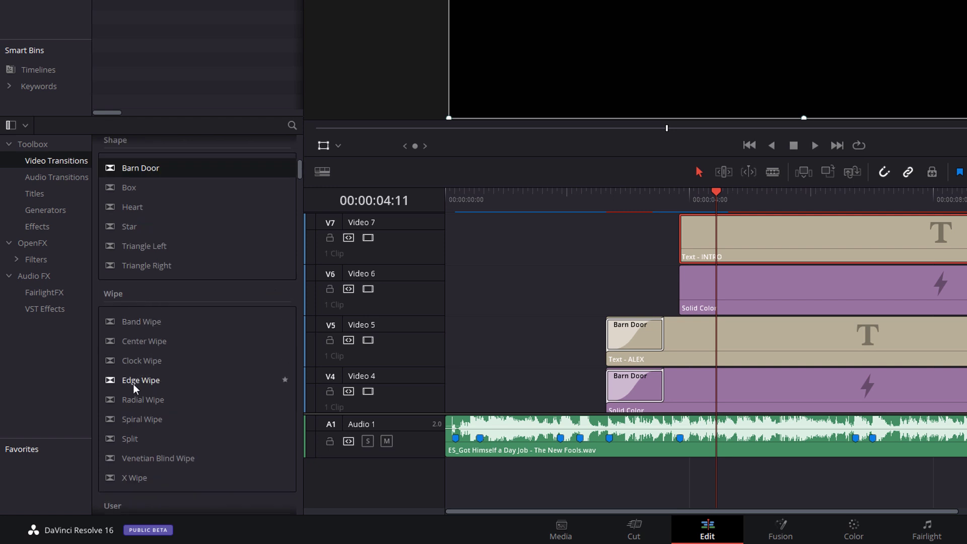
{"action": "left_click_drag", "start_coordinate": [123, 382], "coordinate": [690, 280]}
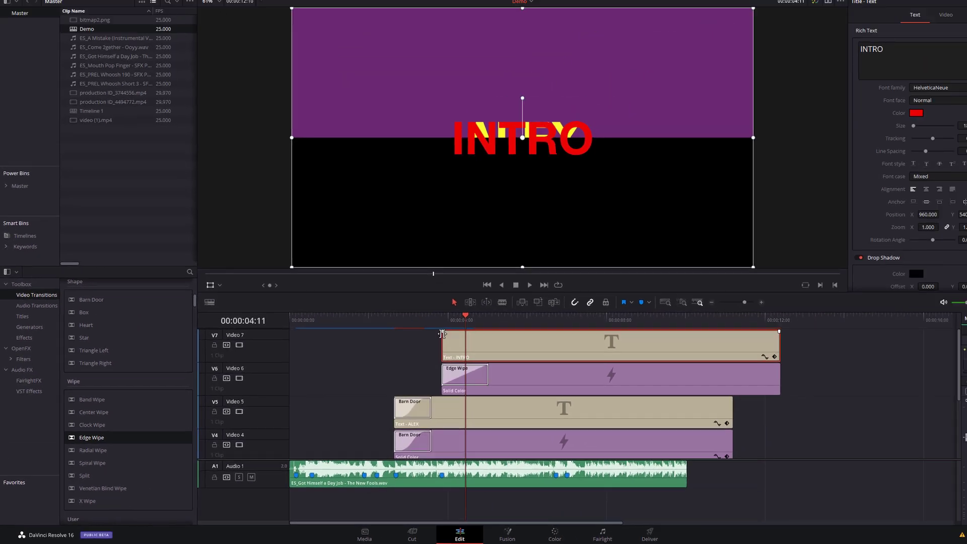
{"action": "left_click", "coordinate": [665, 202]}
{"action": "key", "text": "space"}
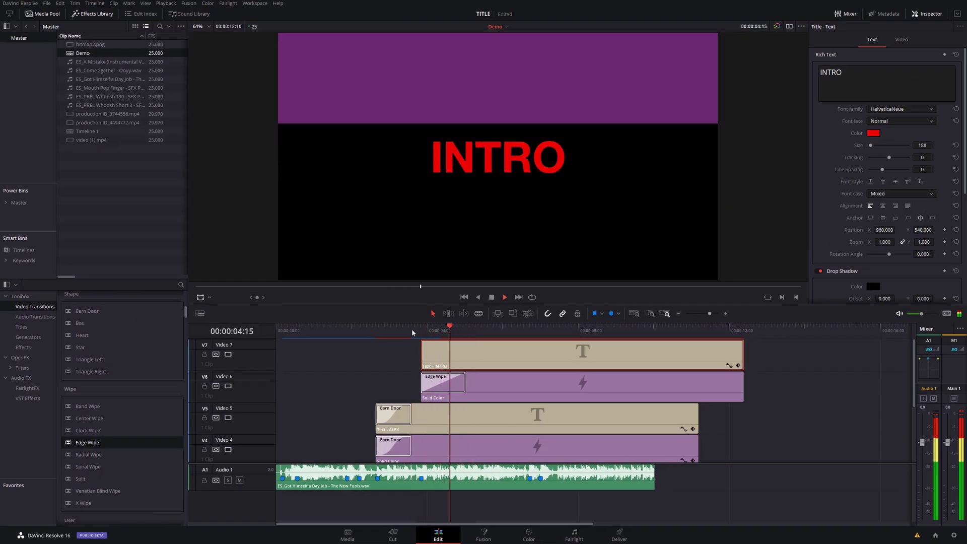
{"action": "key", "text": "space"}
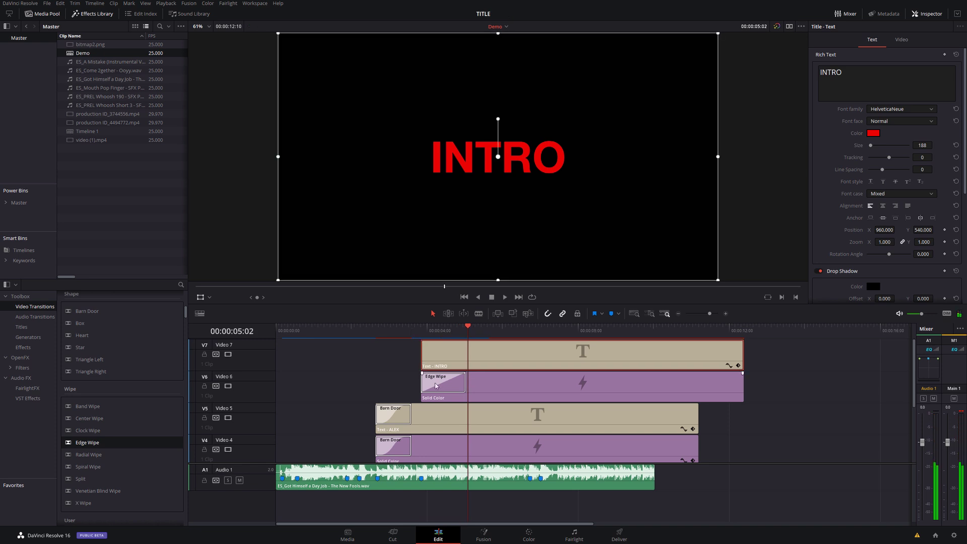
Give the Edge Wipe In & Out easing and try tilting its angle
{"action": "left_click", "coordinate": [410, 402]}
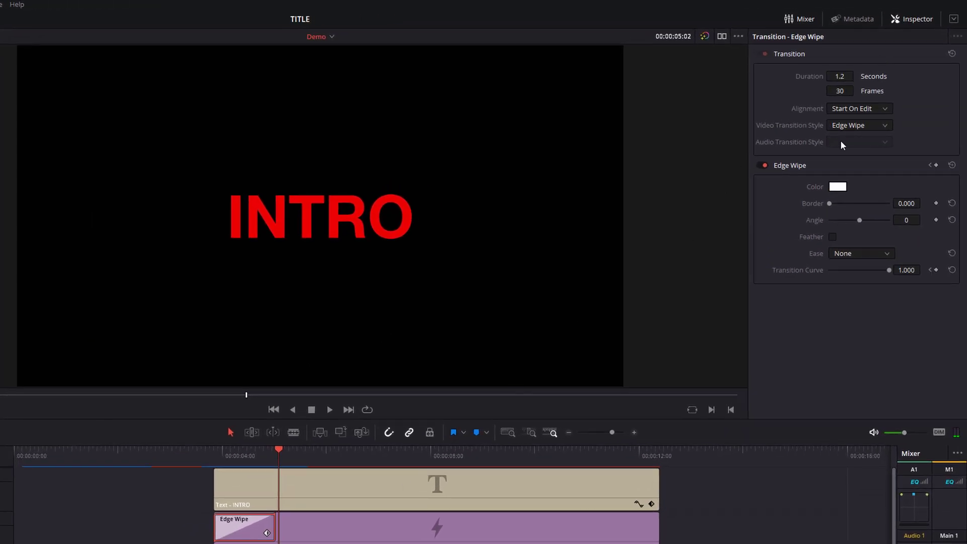
{"action": "left_click", "coordinate": [848, 251]}
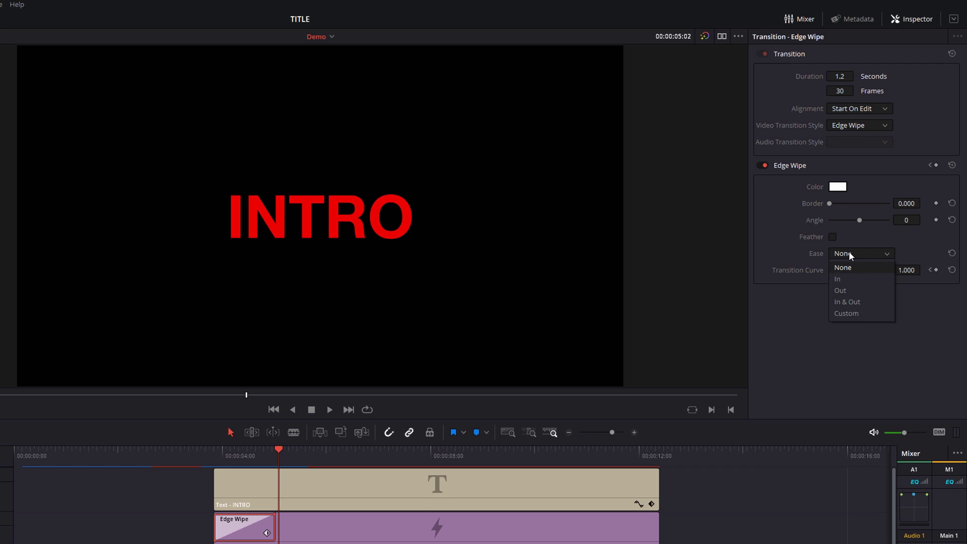
{"action": "left_click", "coordinate": [858, 302]}
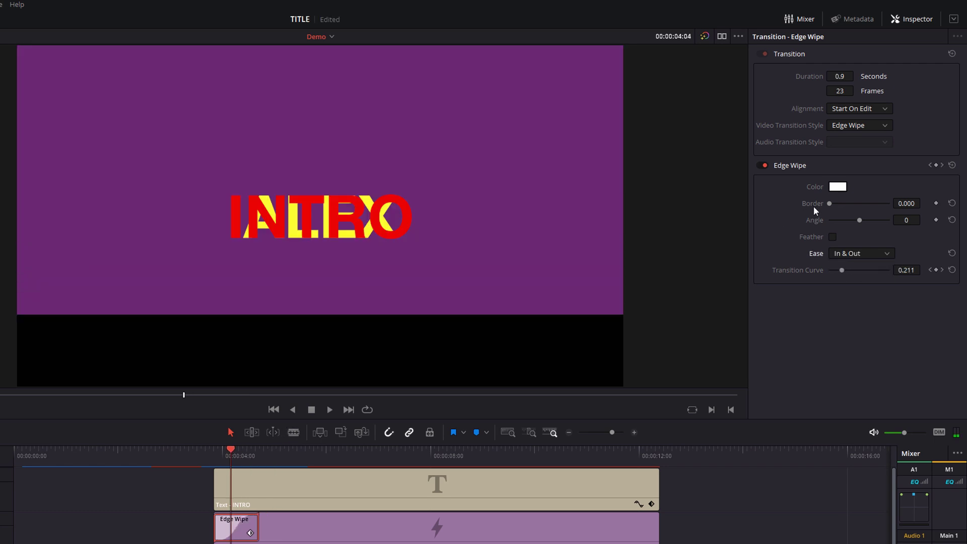
{"action": "left_click_drag", "start_coordinate": [830, 204], "coordinate": [857, 219]}
Reset the Edge Wipe angle to 0, copy it onto the INTRO title's start, and play the intro
{"action": "double_click", "coordinate": [821, 220]}
{"action": "left_click_drag", "start_coordinate": [229, 514], "coordinate": [228, 487]}
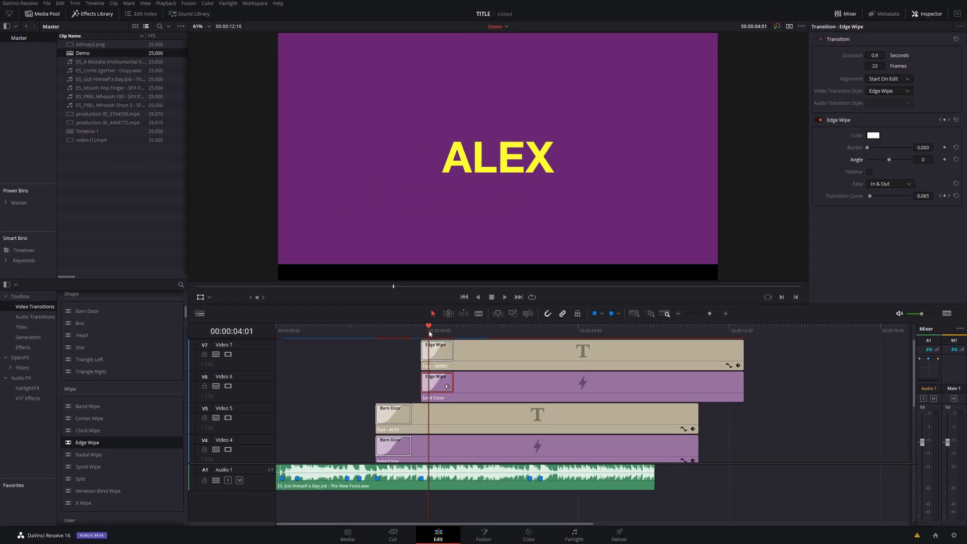
{"action": "left_click_drag", "start_coordinate": [362, 370], "coordinate": [375, 373]}
{"action": "left_click_drag", "start_coordinate": [439, 333], "coordinate": [229, 332]}
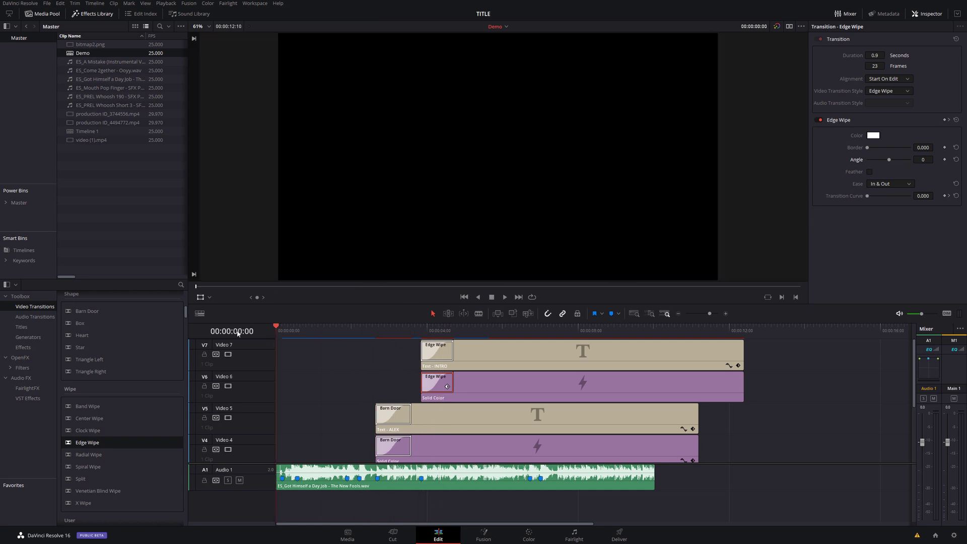
{"action": "key", "text": "space"}
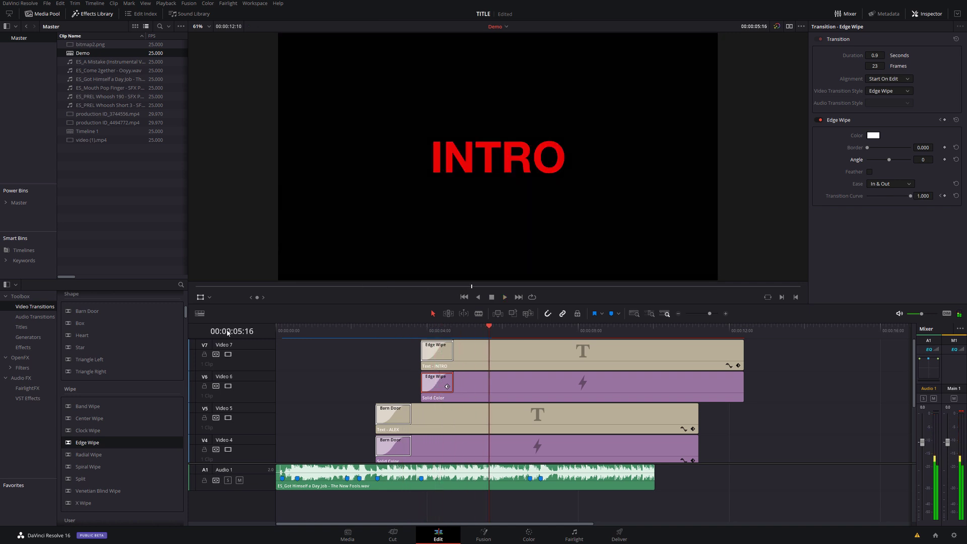
{"action": "left_click", "coordinate": [494, 331]}
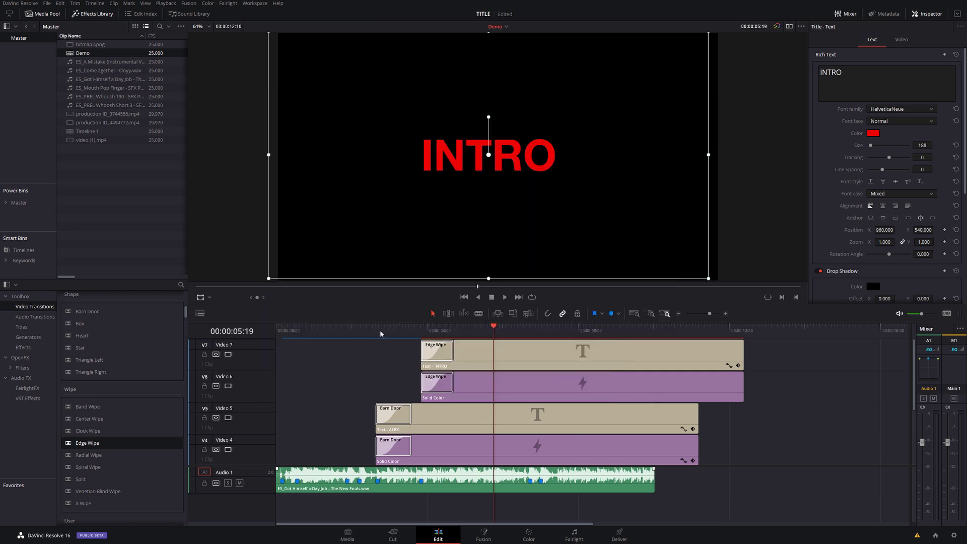
Retype the Video 7 title text in the Inspector from INTRO to TRANSITIONS
{"action": "left_click_drag", "start_coordinate": [379, 331], "coordinate": [519, 339]}
{"action": "left_click", "coordinate": [522, 358]}
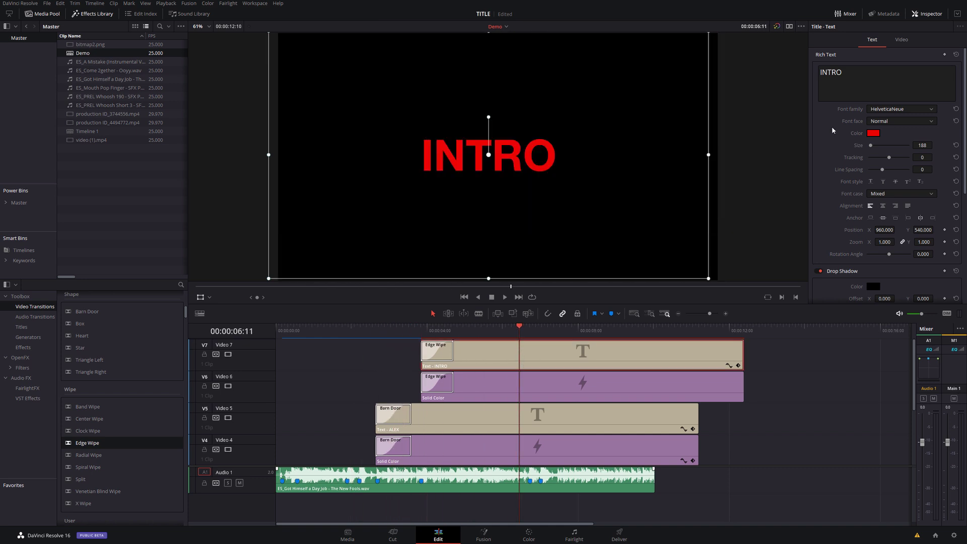
{"action": "left_click", "coordinate": [855, 72]}
{"action": "type", "text": "TRANSITIONS"}
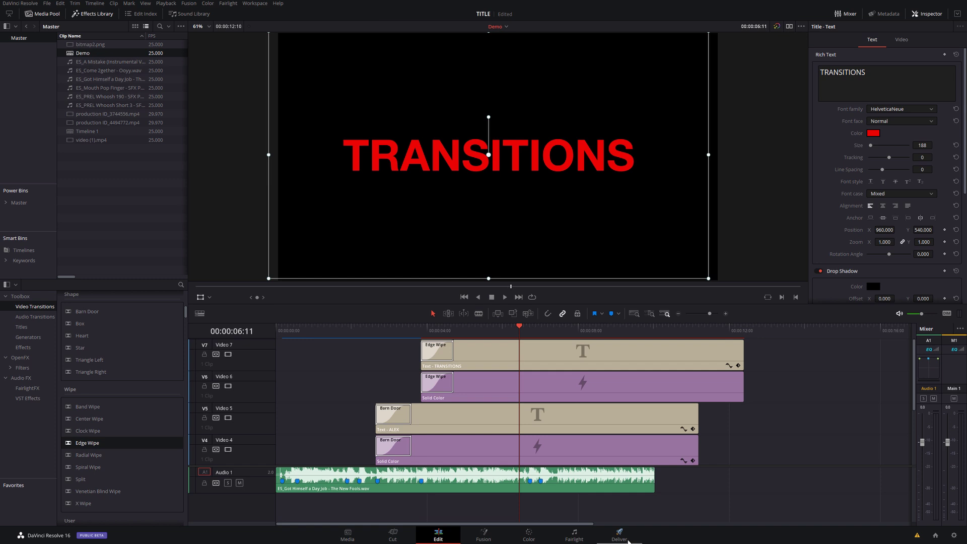
On the Deliver page, queue the Demo timeline as TEST2.mp4 and start the render
{"action": "left_click", "coordinate": [619, 535]}
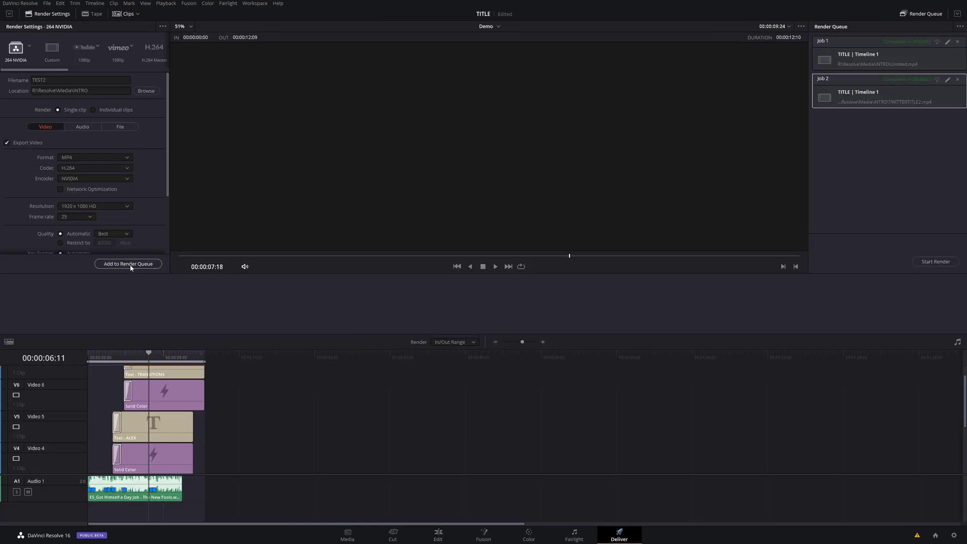
{"action": "left_click", "coordinate": [130, 265]}
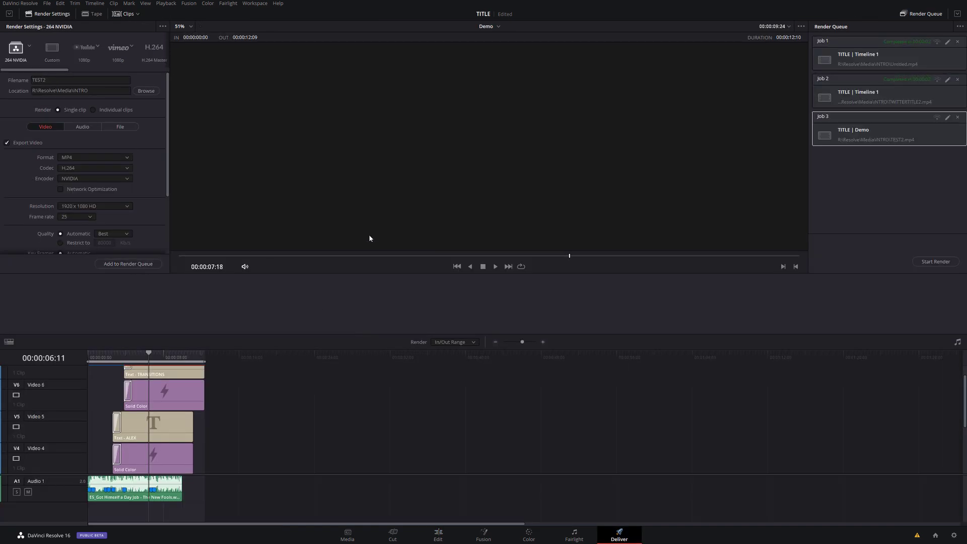
{"action": "left_click", "coordinate": [935, 262]}
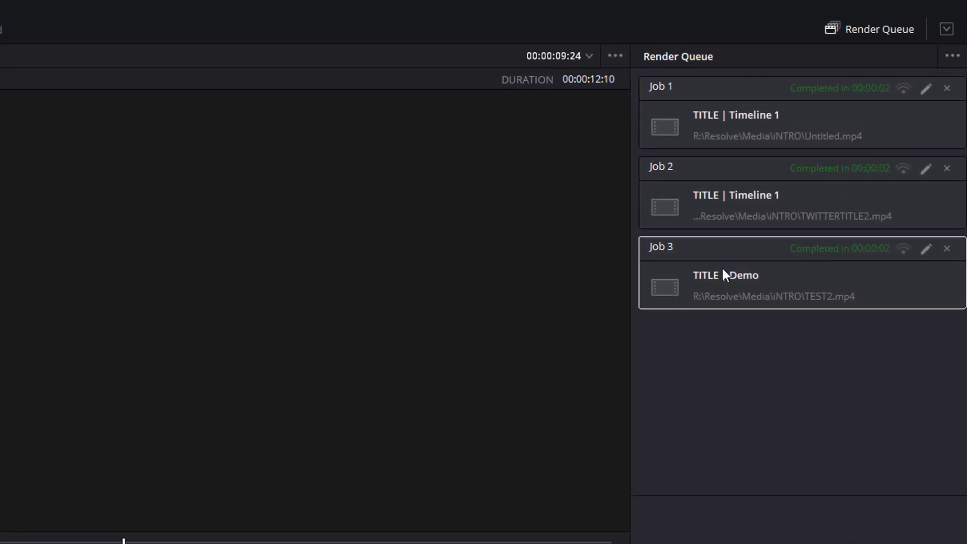
{"action": "right_click", "coordinate": [852, 129]}
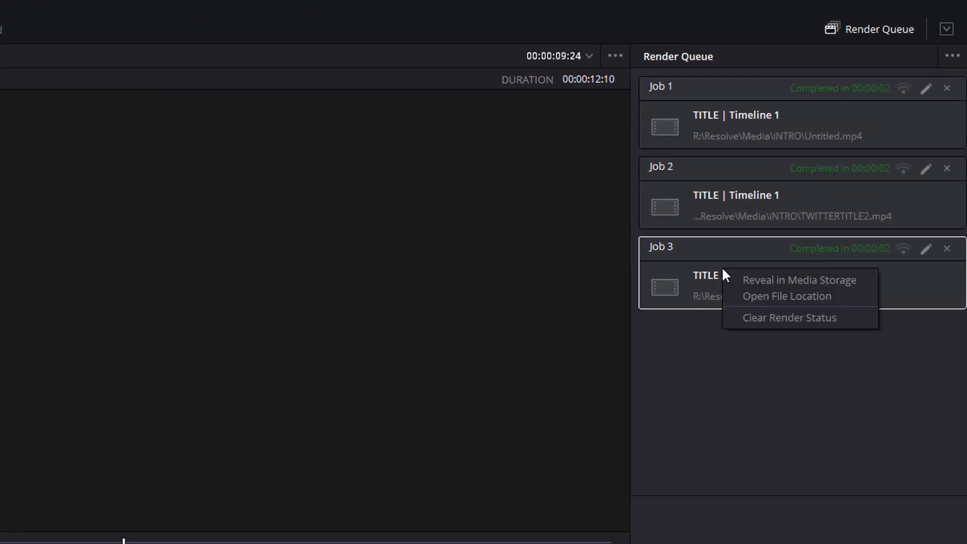
{"action": "left_click", "coordinate": [766, 298]}
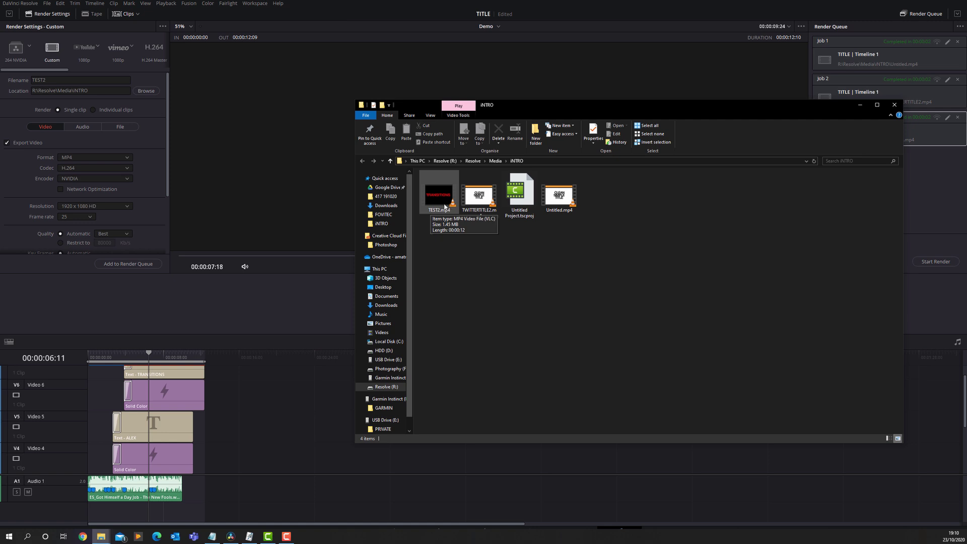
{"action": "left_click", "coordinate": [302, 430]}
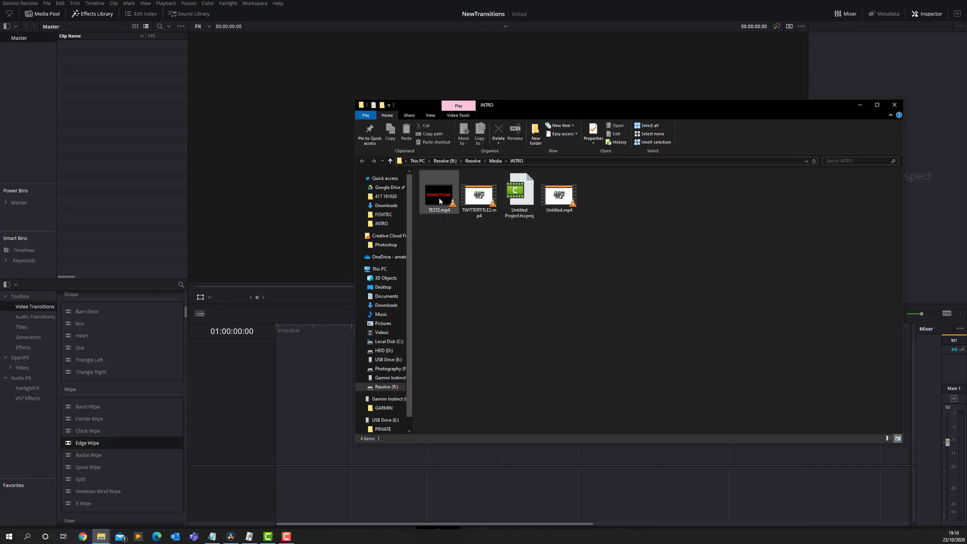
Import TEST2.mp4, build a timeline from it, and add production ID_4494772.mp4 after it
{"action": "left_click_drag", "start_coordinate": [439, 198], "coordinate": [143, 159]}
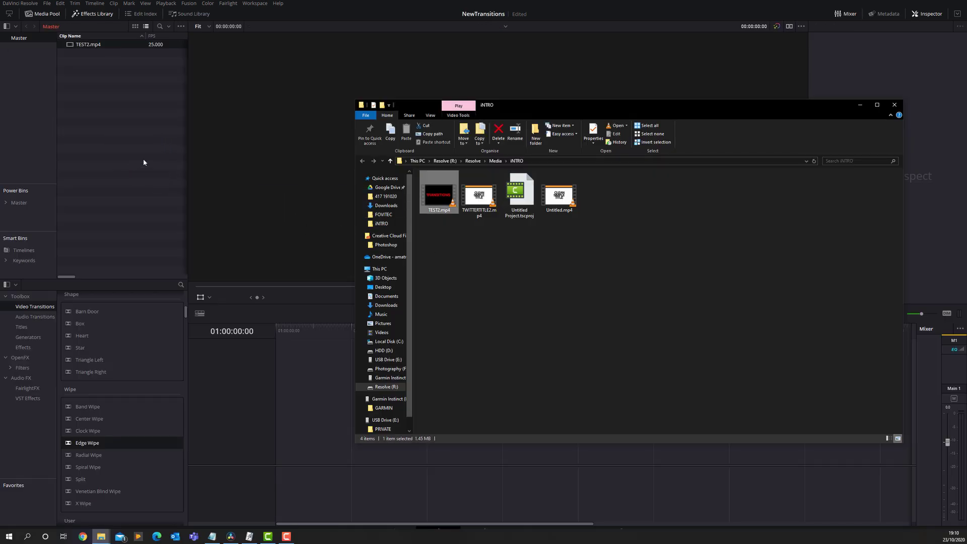
{"action": "left_click", "coordinate": [860, 105]}
{"action": "left_click_drag", "start_coordinate": [90, 45], "coordinate": [297, 428]}
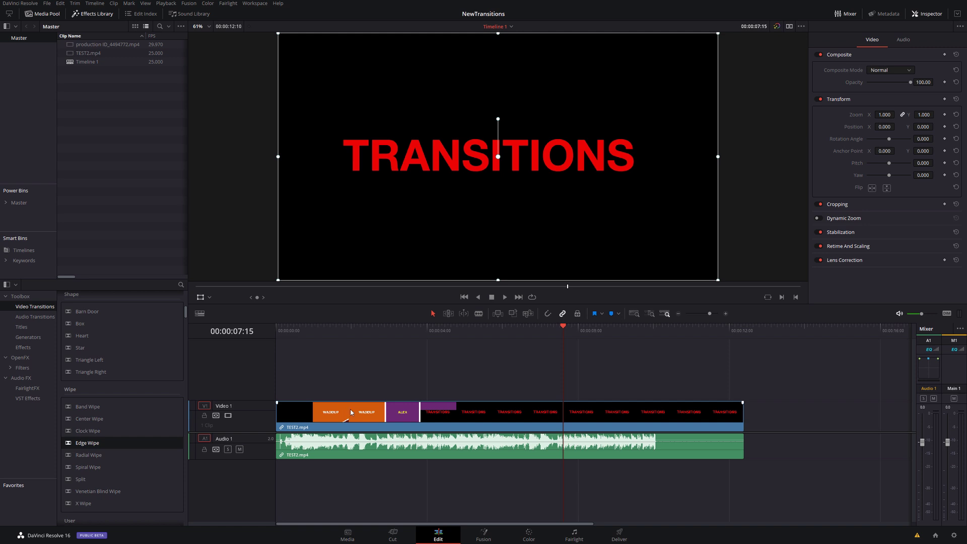
{"action": "left_click_drag", "start_coordinate": [107, 45], "coordinate": [559, 417]}
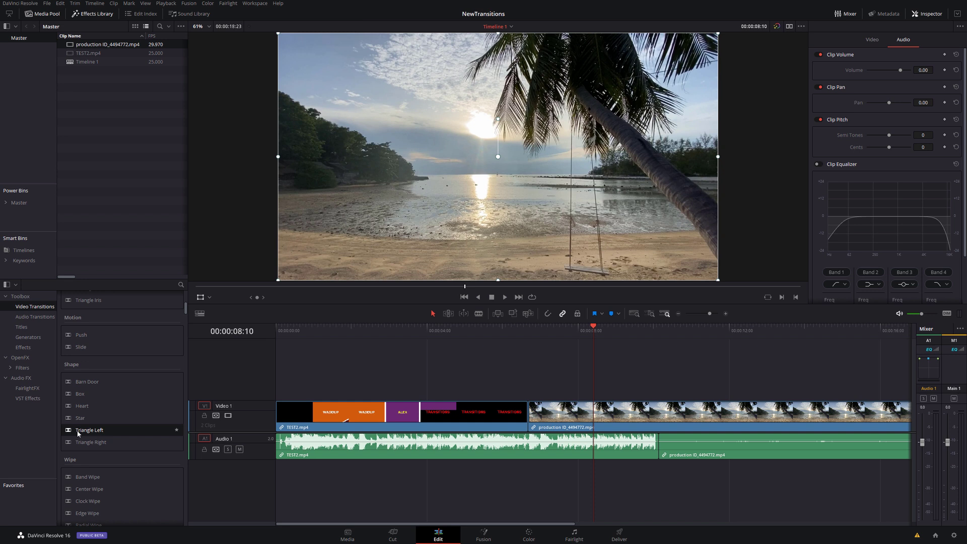
Place a Triangle Left transition on the V1 cut and set its Ease to In & Out
{"action": "left_click_drag", "start_coordinate": [78, 433], "coordinate": [512, 420]}
{"action": "left_click", "coordinate": [890, 172]}
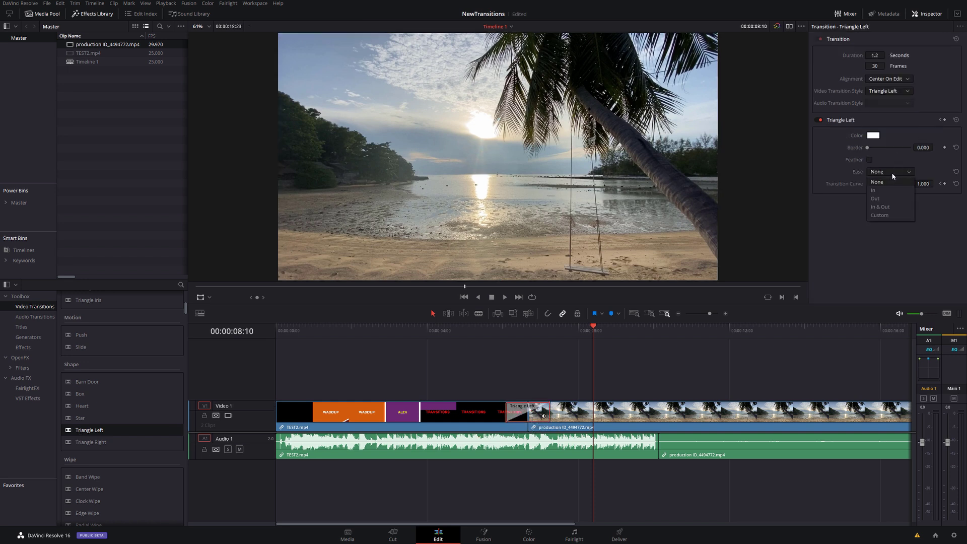
{"action": "left_click", "coordinate": [887, 210]}
Play back from about 4 seconds through the transition into the beach clip
{"action": "left_click", "coordinate": [449, 330]}
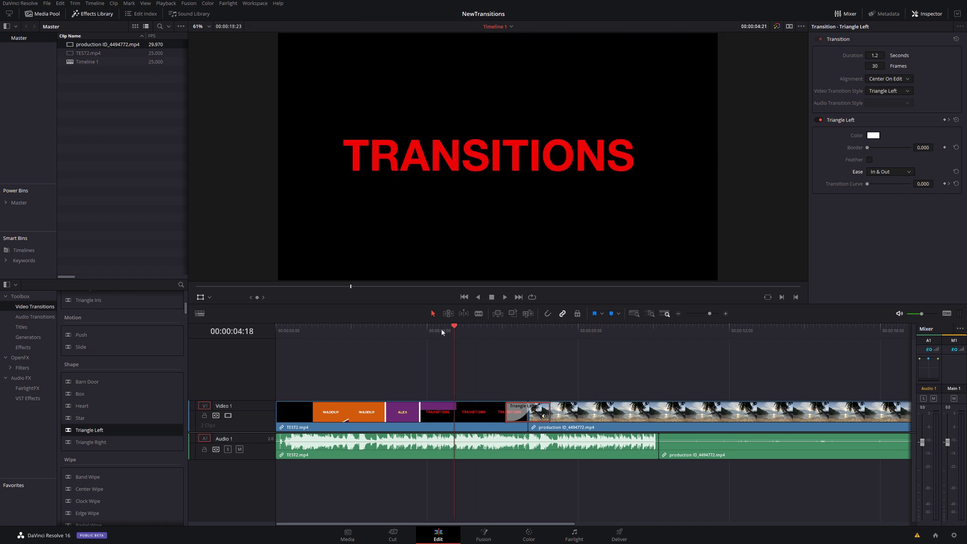
{"action": "left_click", "coordinate": [438, 331]}
{"action": "key", "text": "space"}
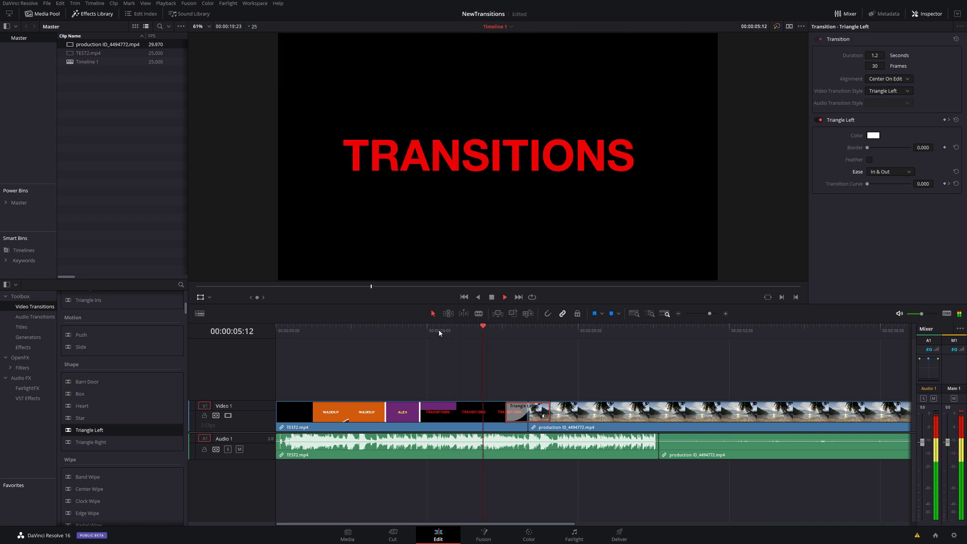